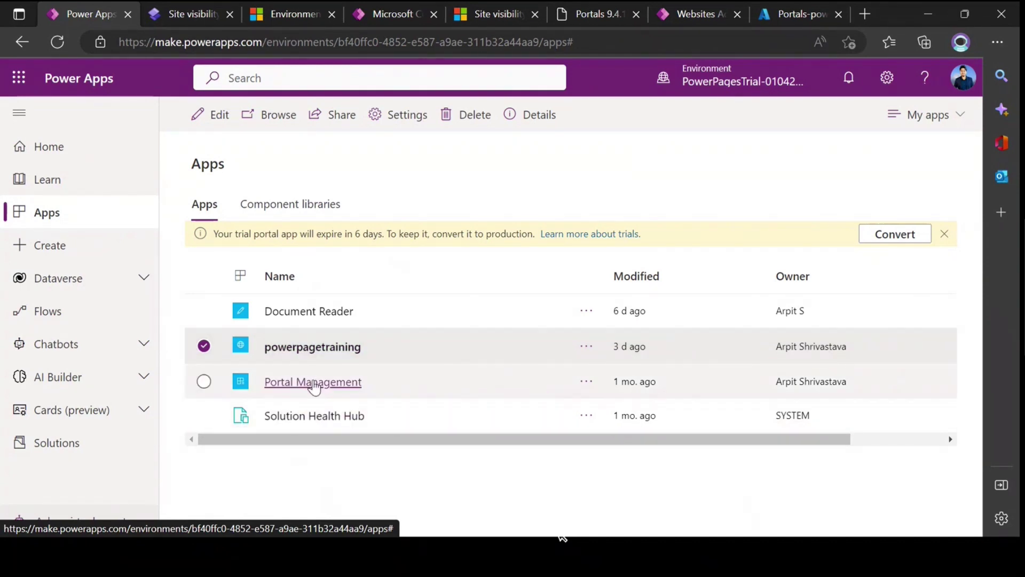
Step: Examine the environment's Solutions list for the installed portal and Power Pages solutions, widening the Name column to read their full names
{"action": "left_click", "coordinate": [82, 452]}
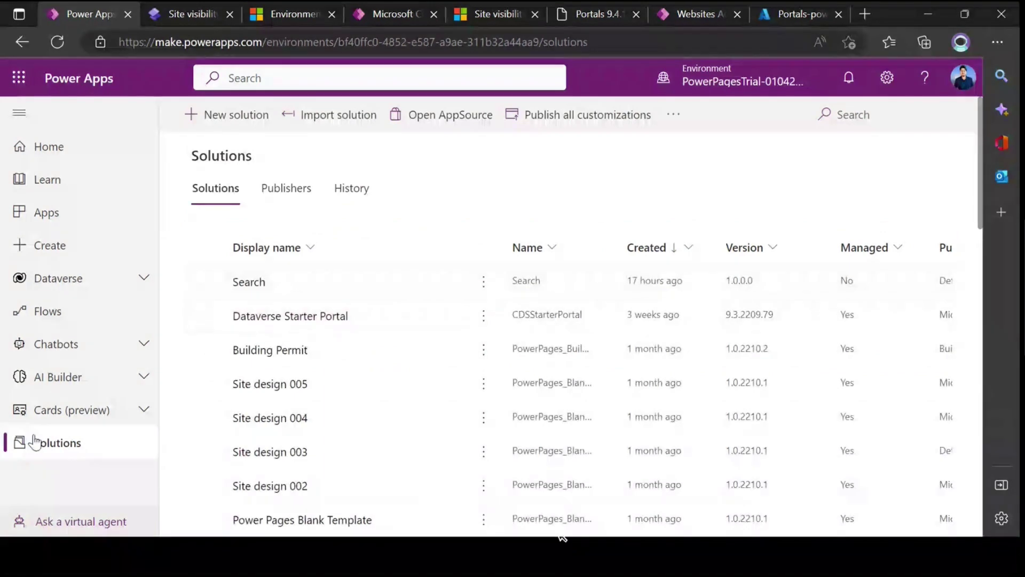
{"action": "scroll", "coordinate": [306, 327], "scroll_direction": "down", "scroll_amount": 6}
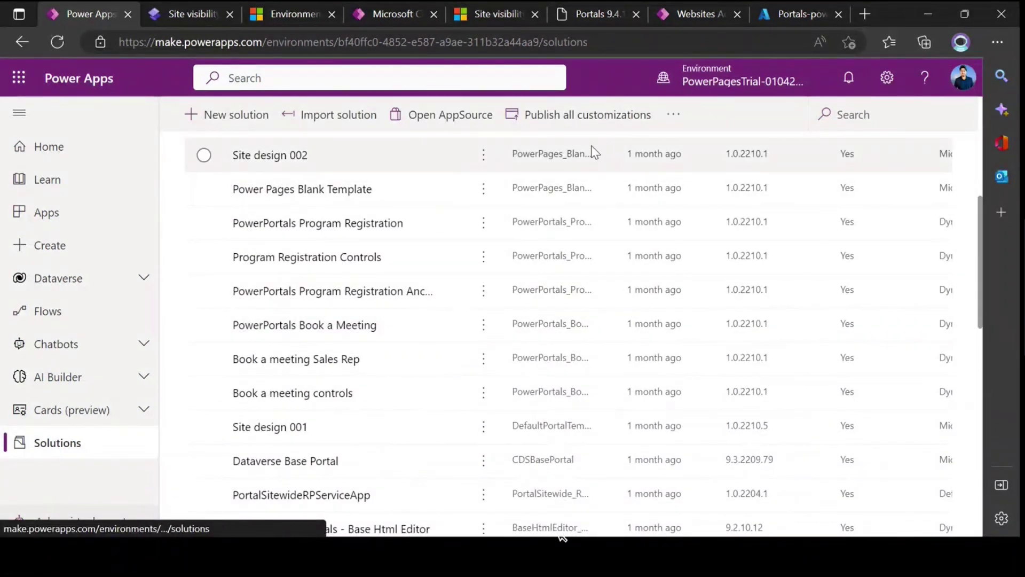
{"action": "scroll", "coordinate": [627, 206], "scroll_direction": "up", "scroll_amount": 6}
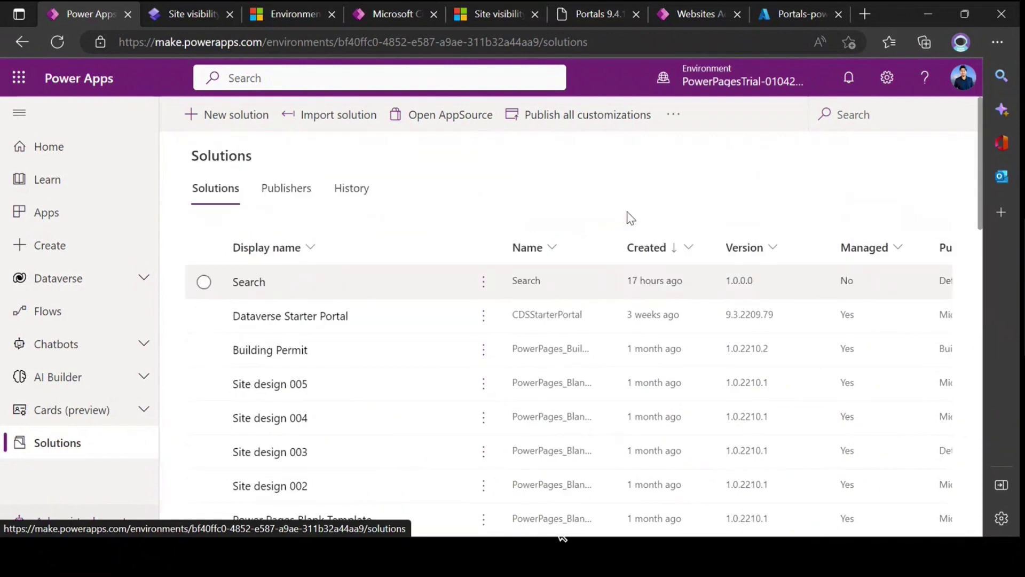
{"action": "left_click_drag", "start_coordinate": [614, 245], "coordinate": [750, 257]}
{"action": "scroll", "coordinate": [613, 311], "scroll_direction": "down", "scroll_amount": 5}
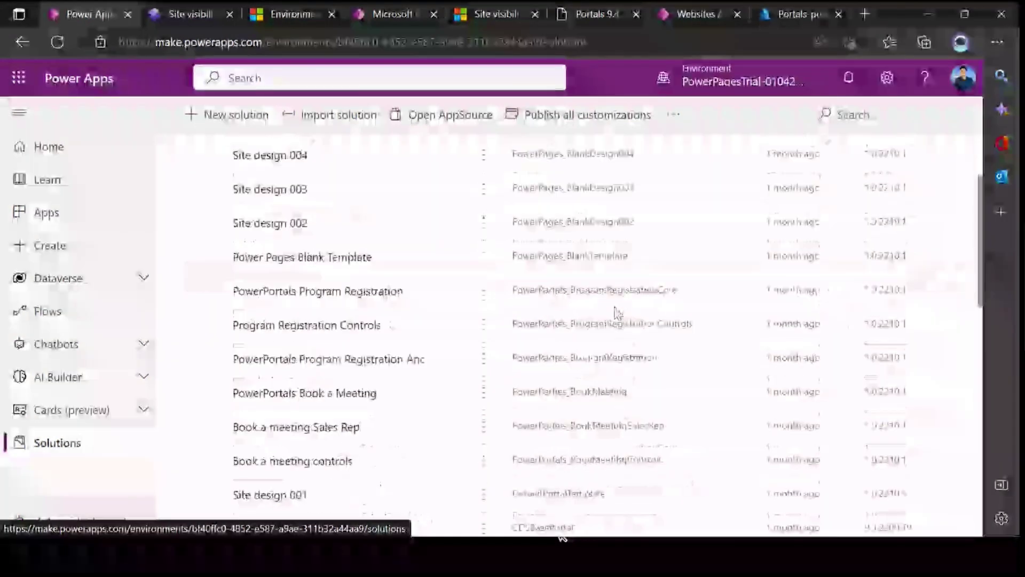
{"action": "scroll", "coordinate": [315, 332], "scroll_direction": "down", "scroll_amount": 1}
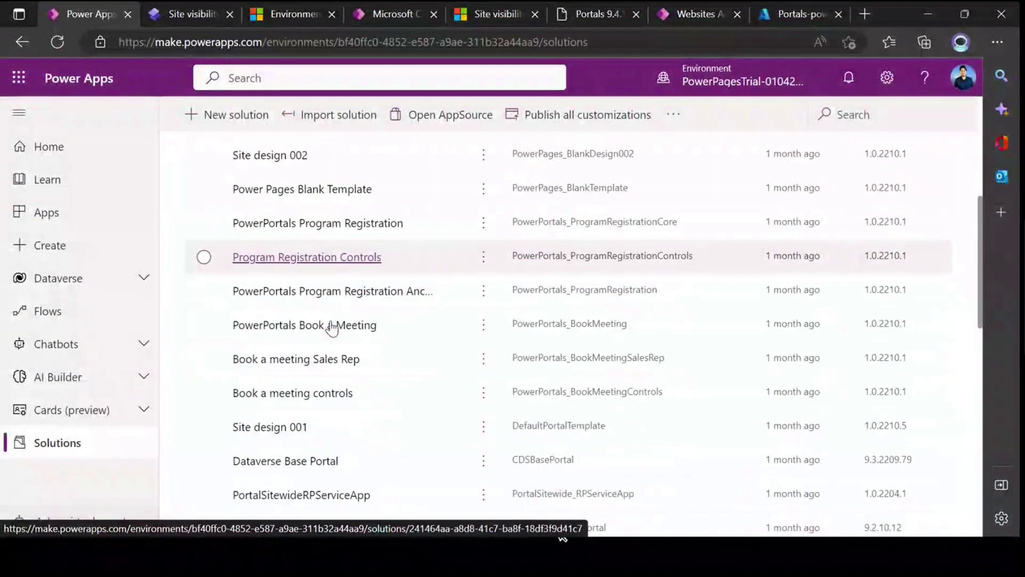
{"action": "scroll", "coordinate": [331, 326], "scroll_direction": "down", "scroll_amount": 5}
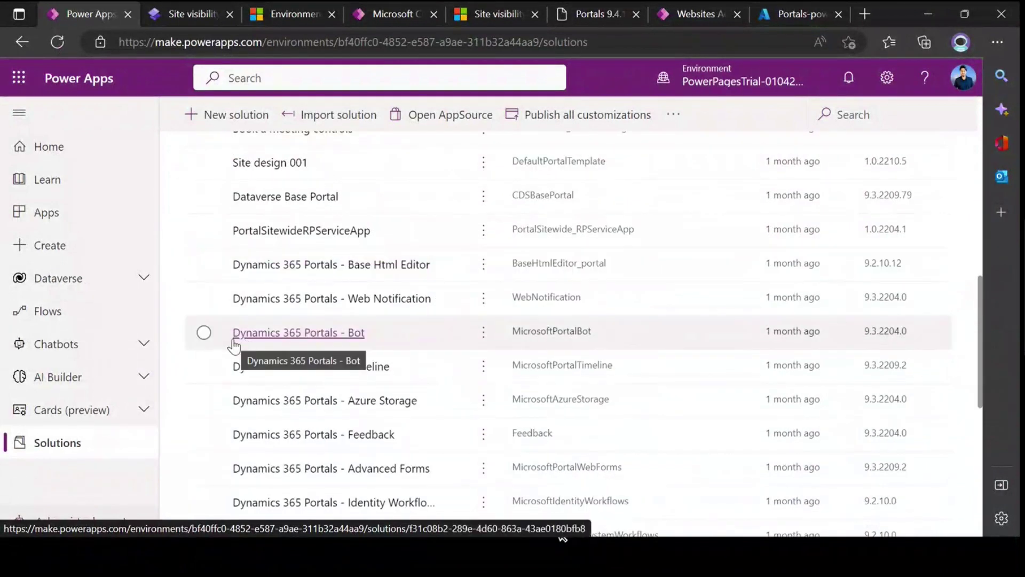
{"action": "scroll", "coordinate": [348, 327], "scroll_direction": "down", "scroll_amount": 2}
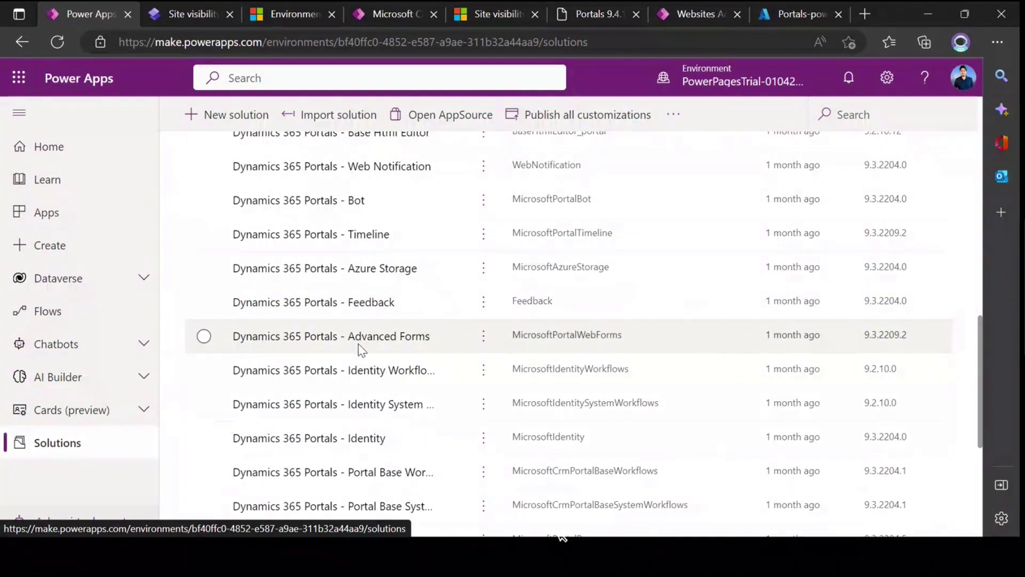
{"action": "scroll", "coordinate": [328, 287], "scroll_direction": "down", "scroll_amount": 5}
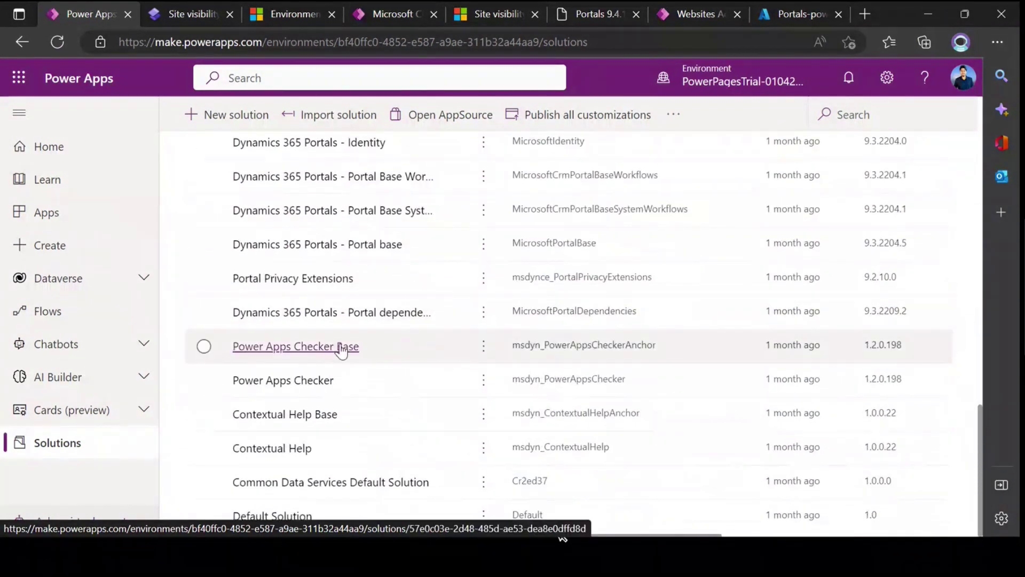
{"action": "scroll", "coordinate": [342, 350], "scroll_direction": "up", "scroll_amount": 10}
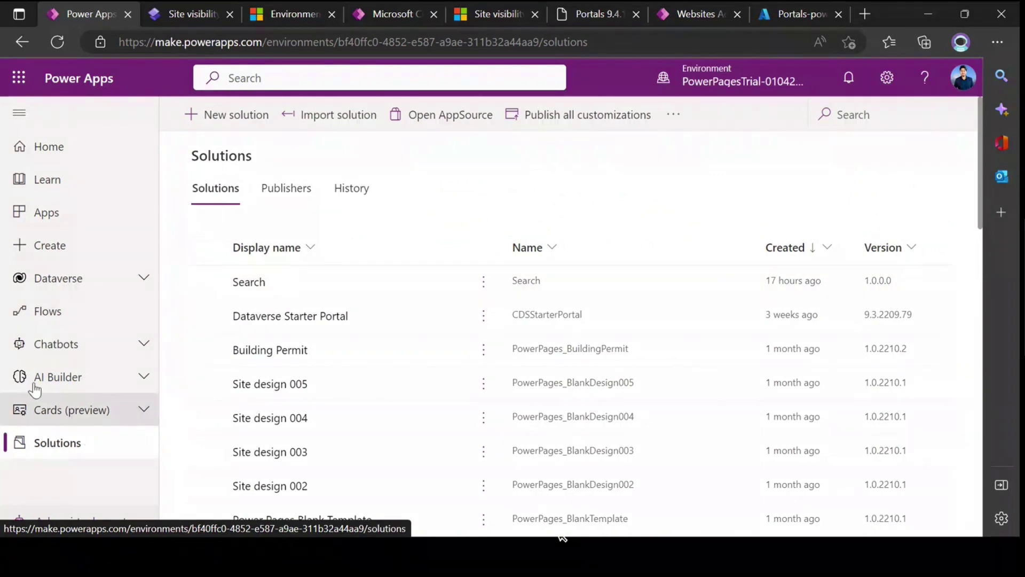
{"action": "left_click", "coordinate": [85, 224]}
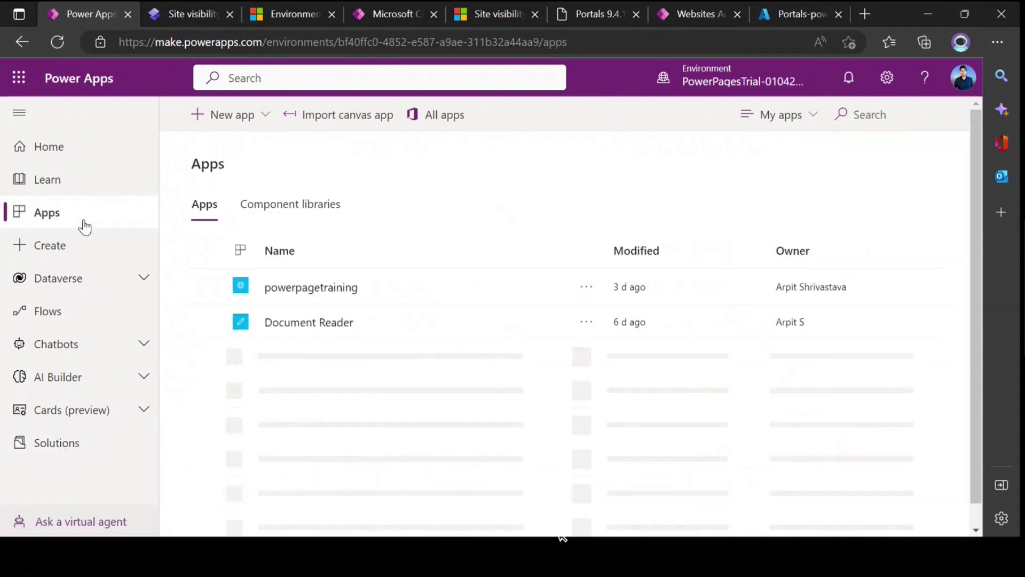
{"action": "left_click", "coordinate": [203, 286]}
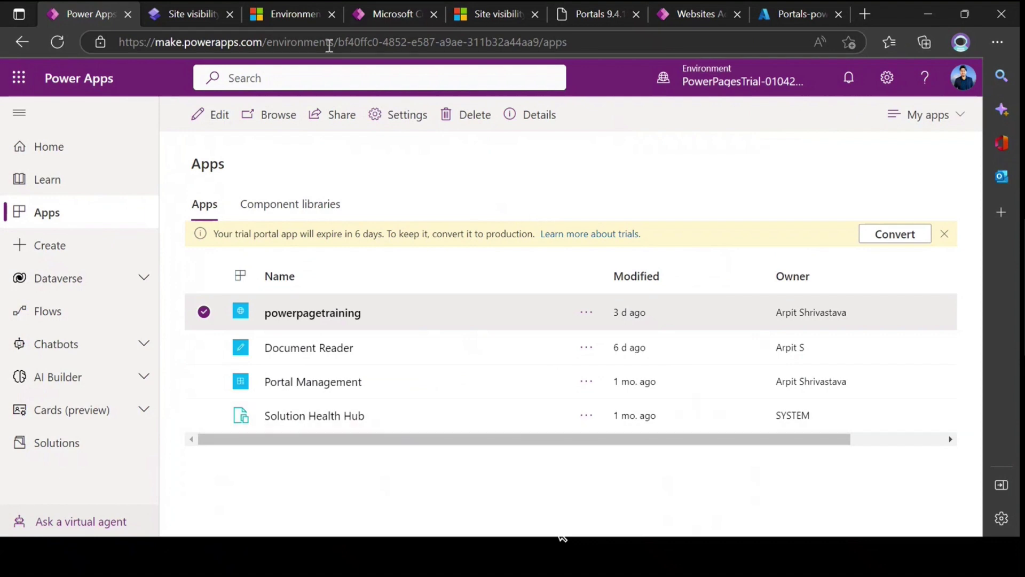
{"action": "left_click", "coordinate": [282, 16]}
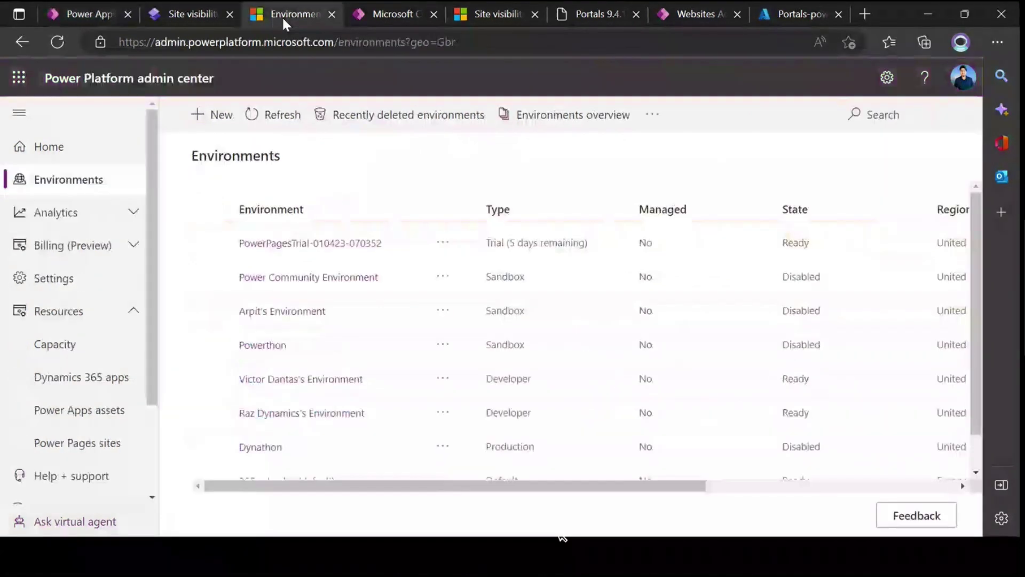
{"action": "left_click", "coordinate": [309, 243]}
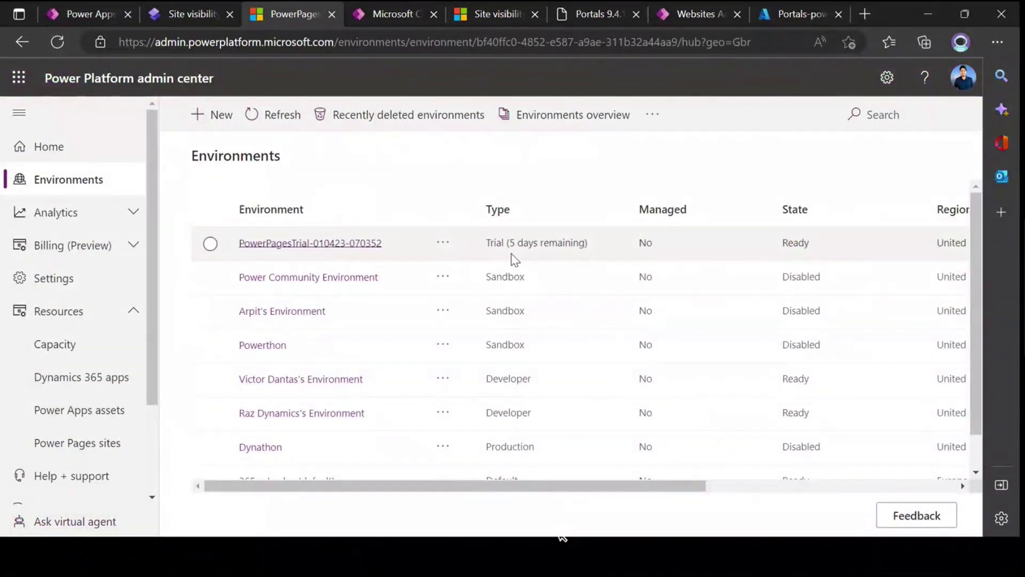
Step: Open the details of the arpitpowerguide site from the admin center's list of Power Pages sites
{"action": "left_click", "coordinate": [171, 16]}
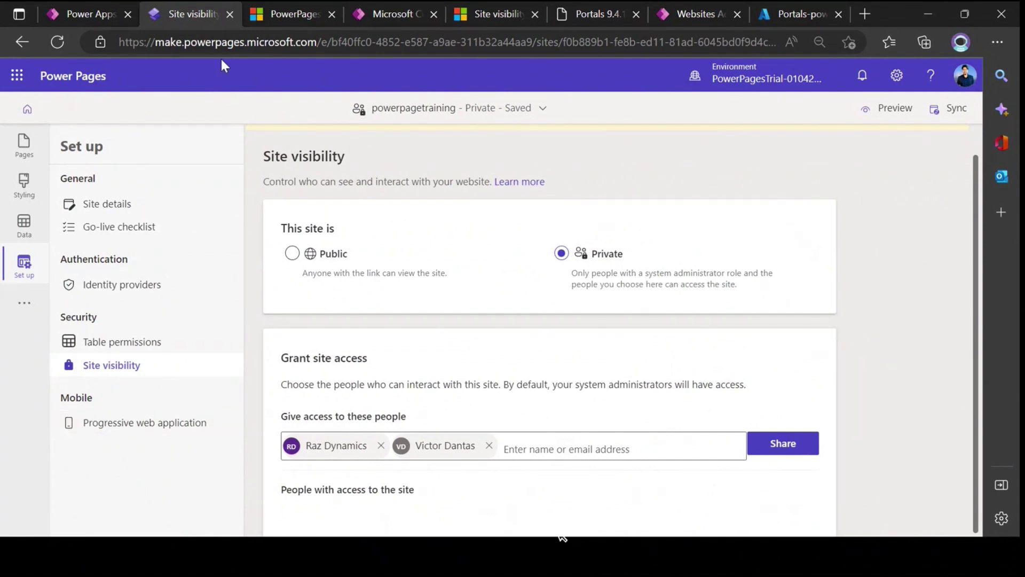
{"action": "left_click", "coordinate": [302, 7]}
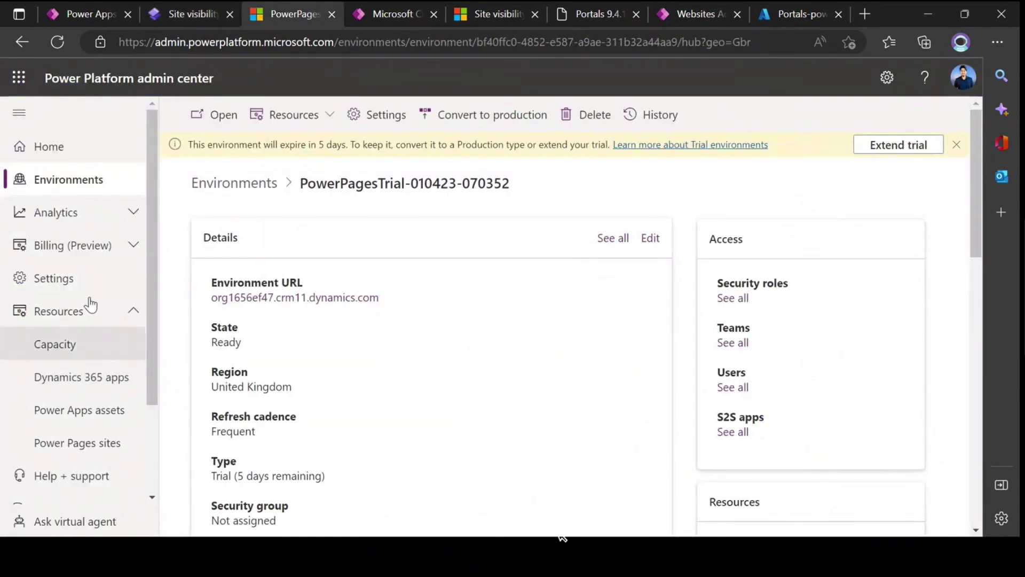
{"action": "left_click", "coordinate": [84, 453]}
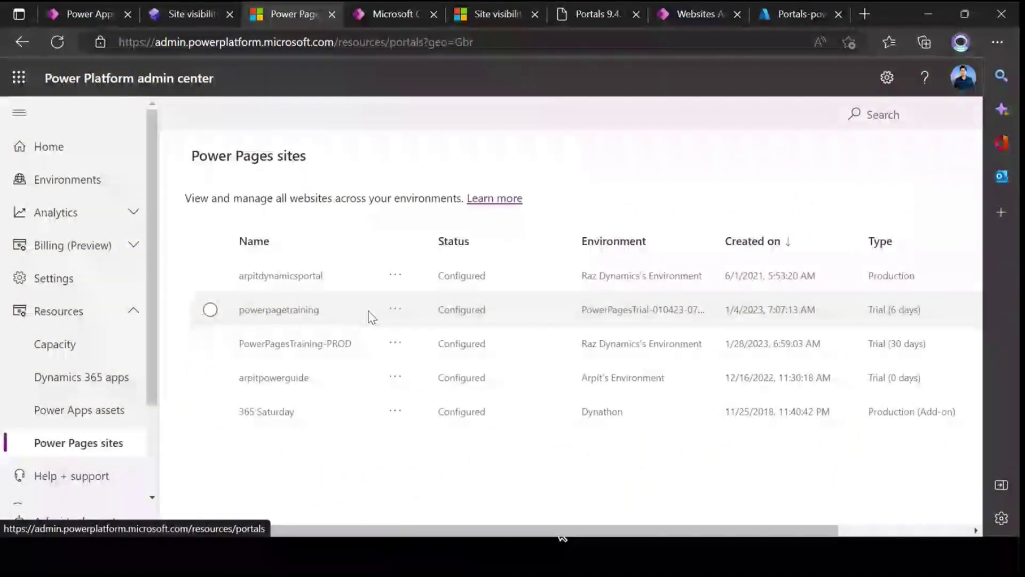
{"action": "left_click", "coordinate": [273, 378]}
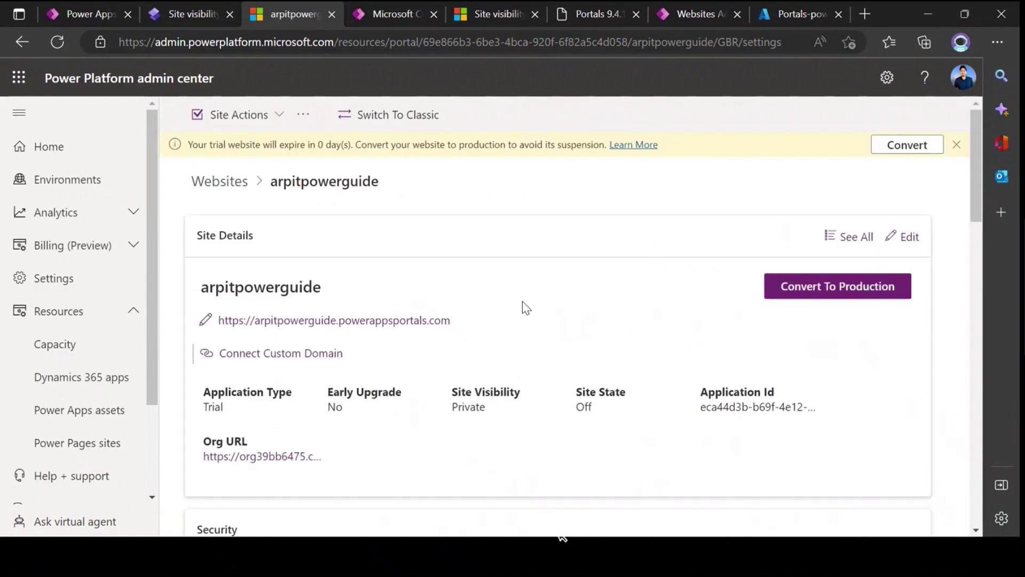
Step: Start deleting the arpitpowerguide site and examine what the confirmation says about its hosted resources
{"action": "left_click", "coordinate": [274, 115]}
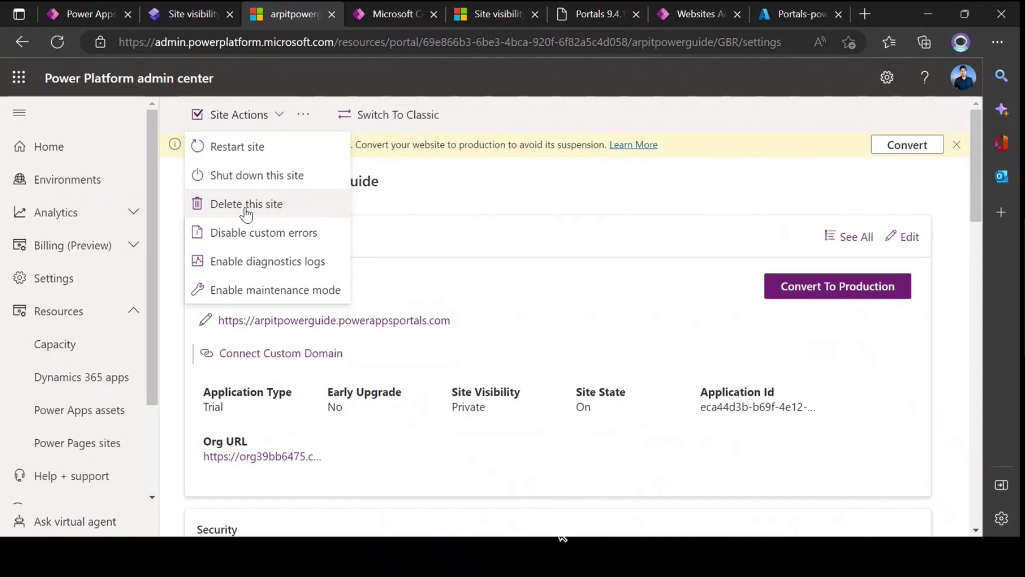
{"action": "left_click", "coordinate": [246, 208]}
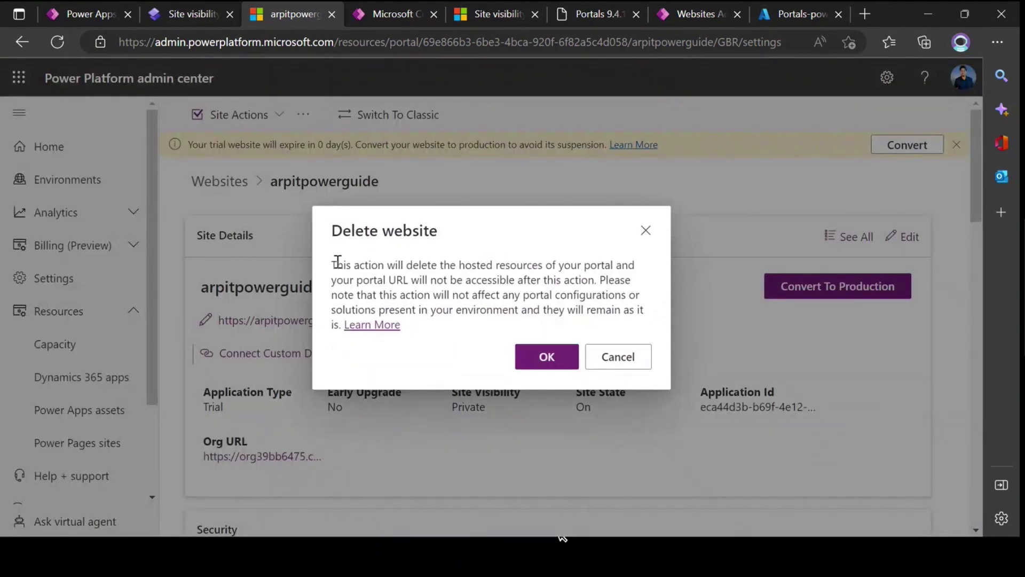
{"action": "left_click_drag", "start_coordinate": [339, 267], "coordinate": [625, 278]}
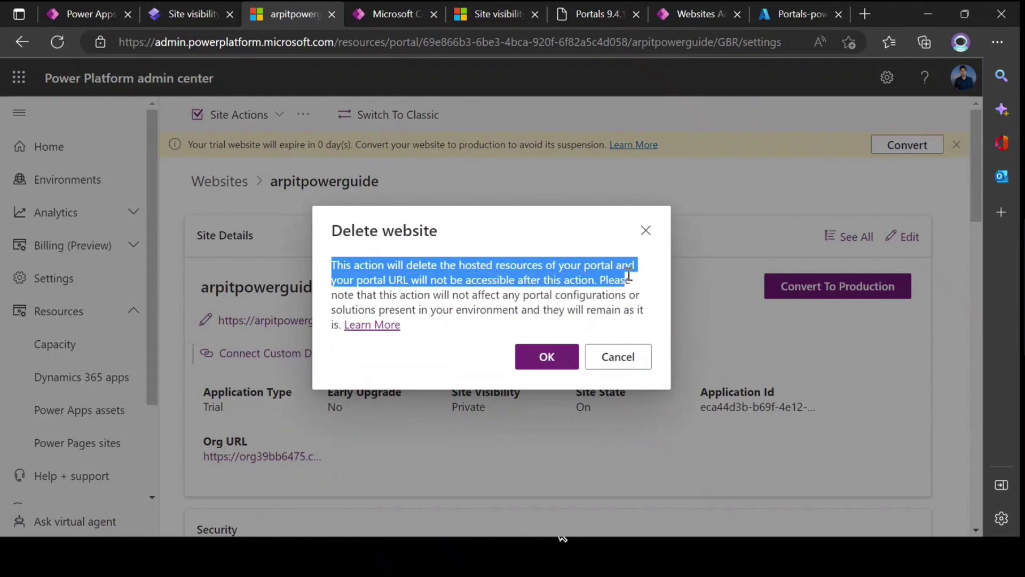
{"action": "left_click", "coordinate": [570, 274]}
{"action": "key", "text": "ctrl+1"}
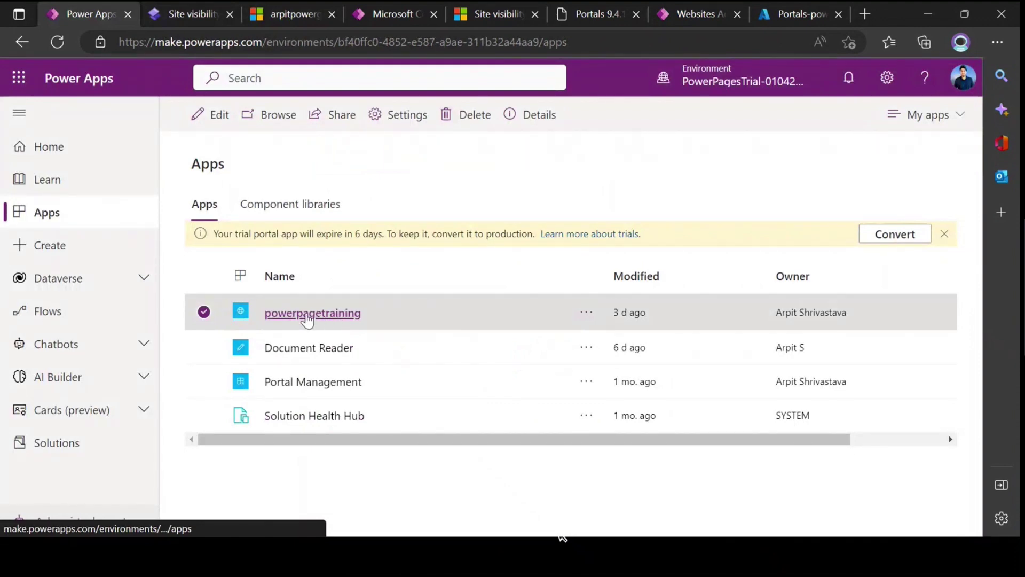
Step: Examine the confirmation's notes on the portal URL, portal configurations and solutions, and cancel the site deletion
{"action": "left_click", "coordinate": [294, 12]}
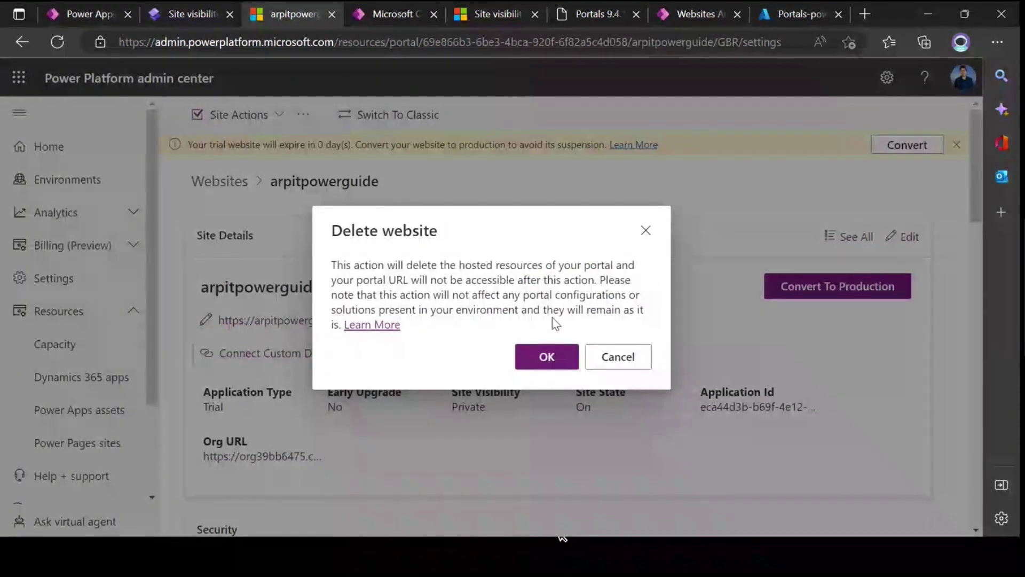
{"action": "left_click_drag", "start_coordinate": [336, 281], "coordinate": [602, 290]}
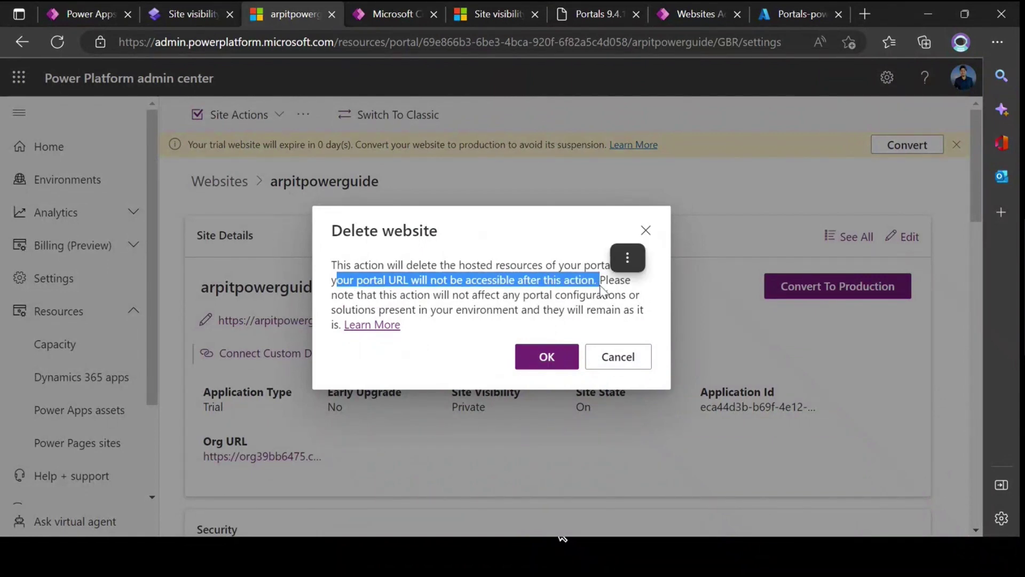
{"action": "left_click", "coordinate": [593, 289]}
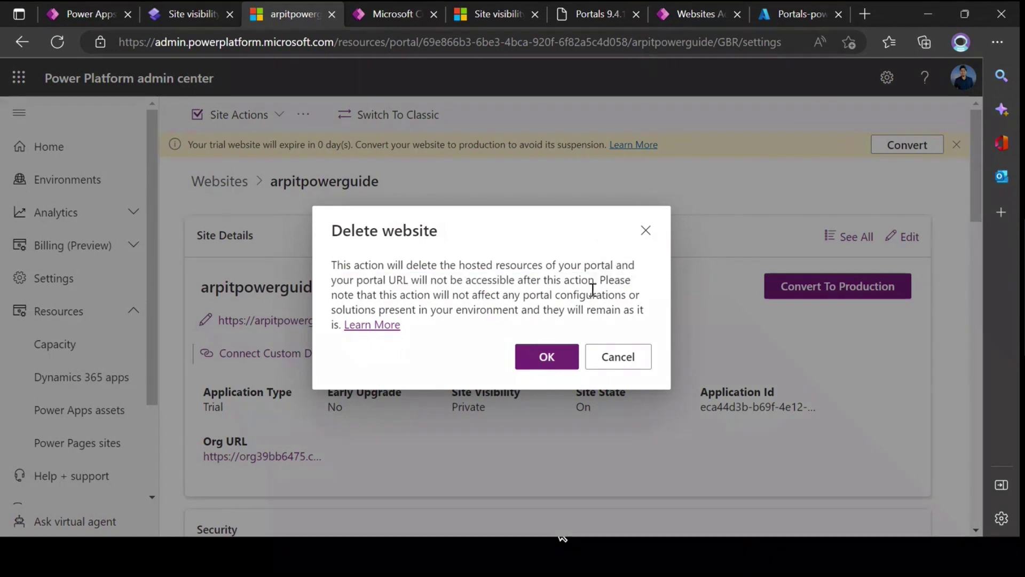
{"action": "left_click_drag", "start_coordinate": [355, 265], "coordinate": [600, 278]}
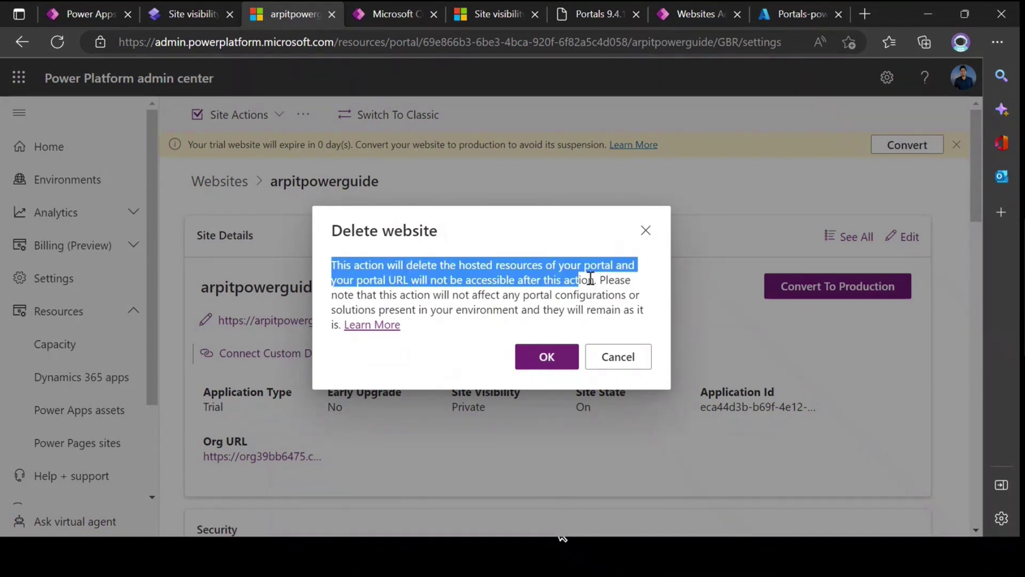
{"action": "left_click", "coordinate": [373, 294]}
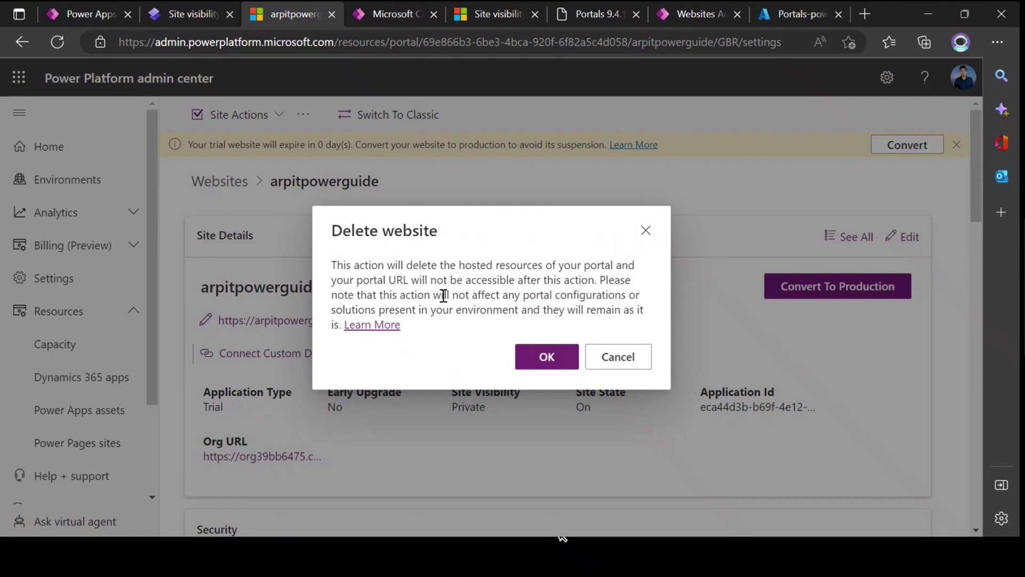
{"action": "left_click_drag", "start_coordinate": [443, 295], "coordinate": [641, 299]}
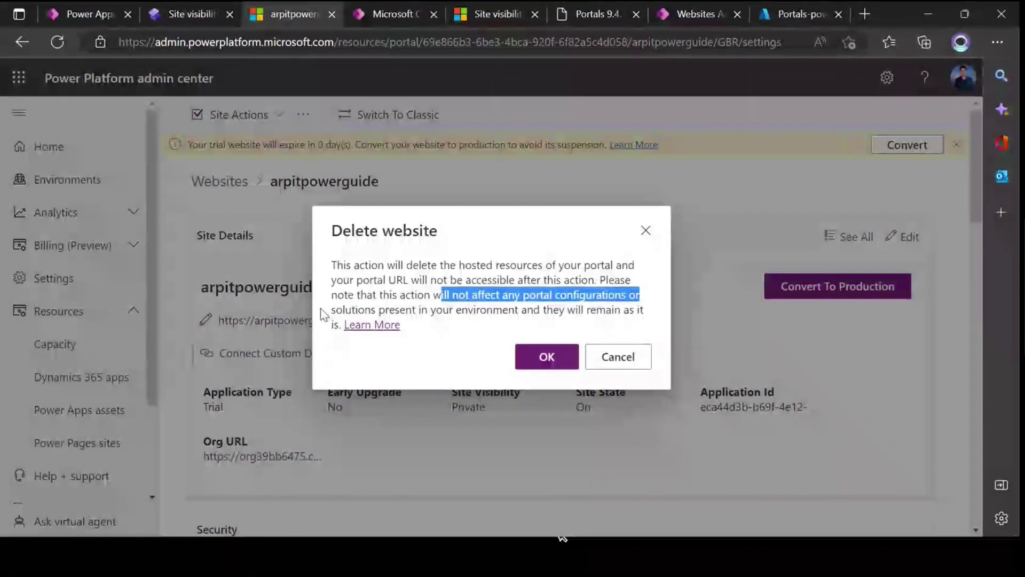
{"action": "left_click_drag", "start_coordinate": [327, 312], "coordinate": [644, 313]}
{"action": "left_click", "coordinate": [623, 265]}
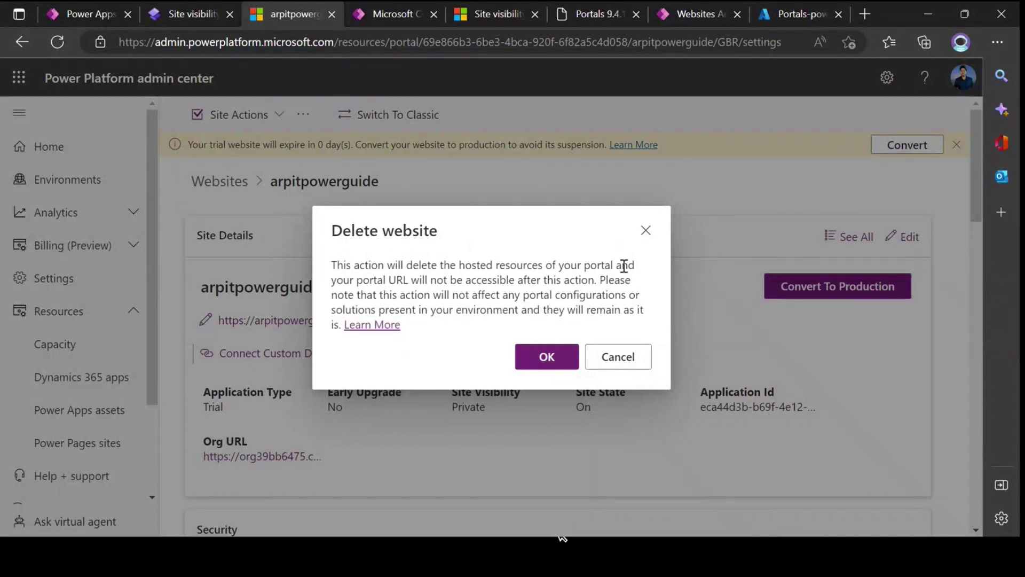
{"action": "left_click", "coordinate": [647, 233]}
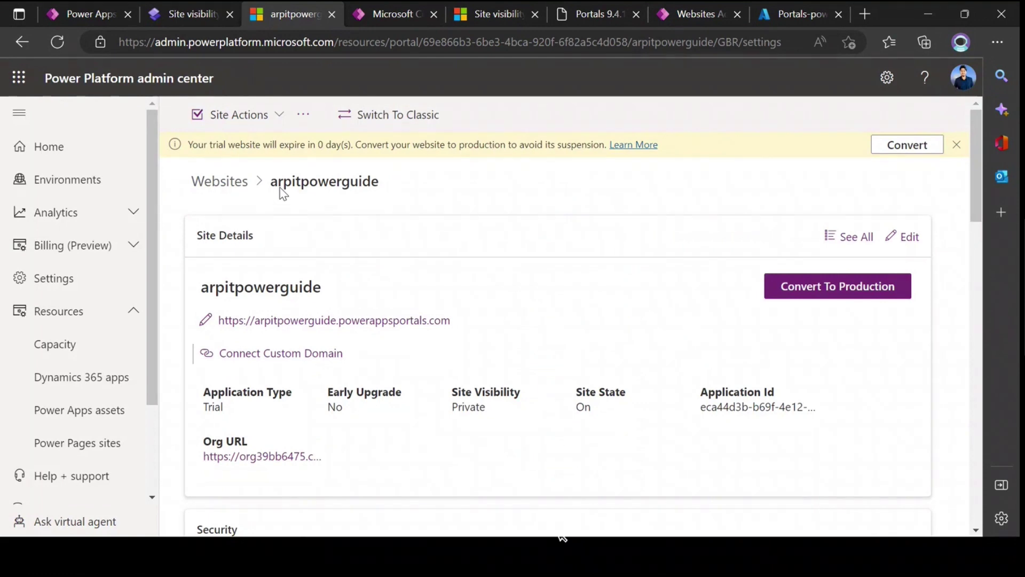
Step: Clear the app selection in Power Apps, and select the powerpagetraining record among the active websites in Portal Management
{"action": "left_click", "coordinate": [240, 116]}
{"action": "left_click", "coordinate": [71, 17]}
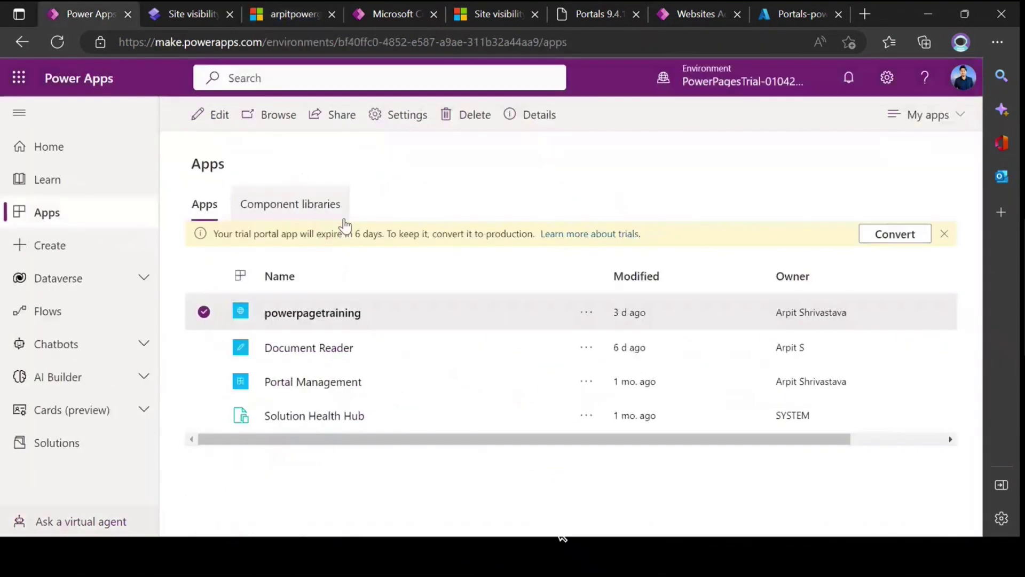
{"action": "left_click", "coordinate": [207, 315]}
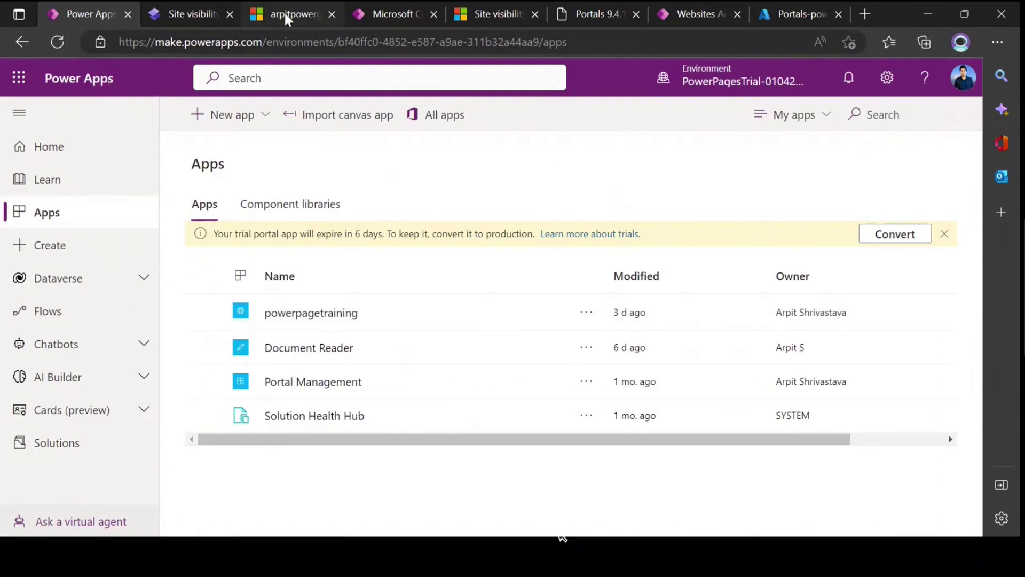
{"action": "left_click", "coordinate": [694, 15]}
{"action": "left_click", "coordinate": [181, 254]}
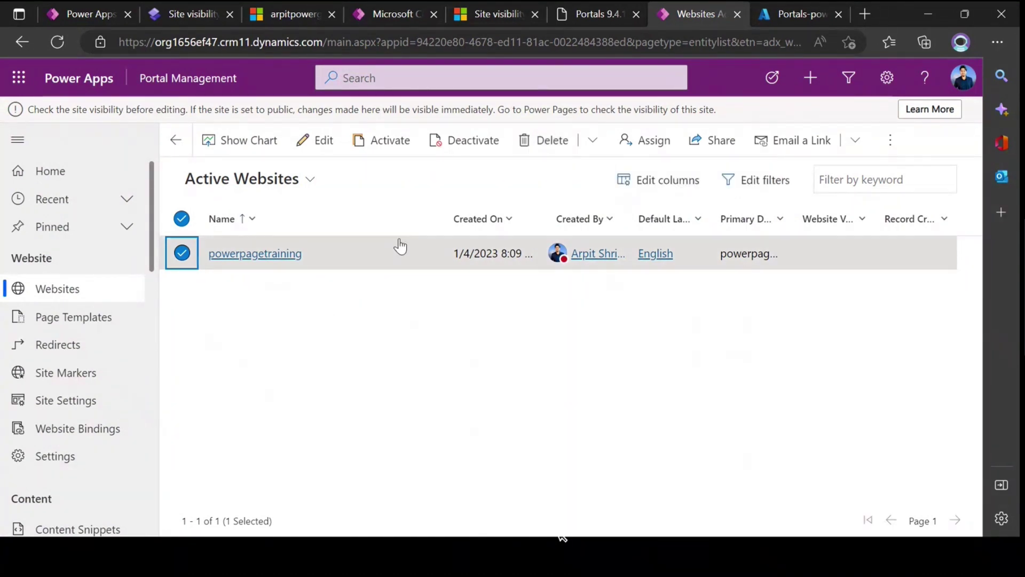
Step: Switch back to Power Apps, select the powerpagetraining app and open the environment's Solutions list
{"action": "left_click", "coordinate": [188, 13]}
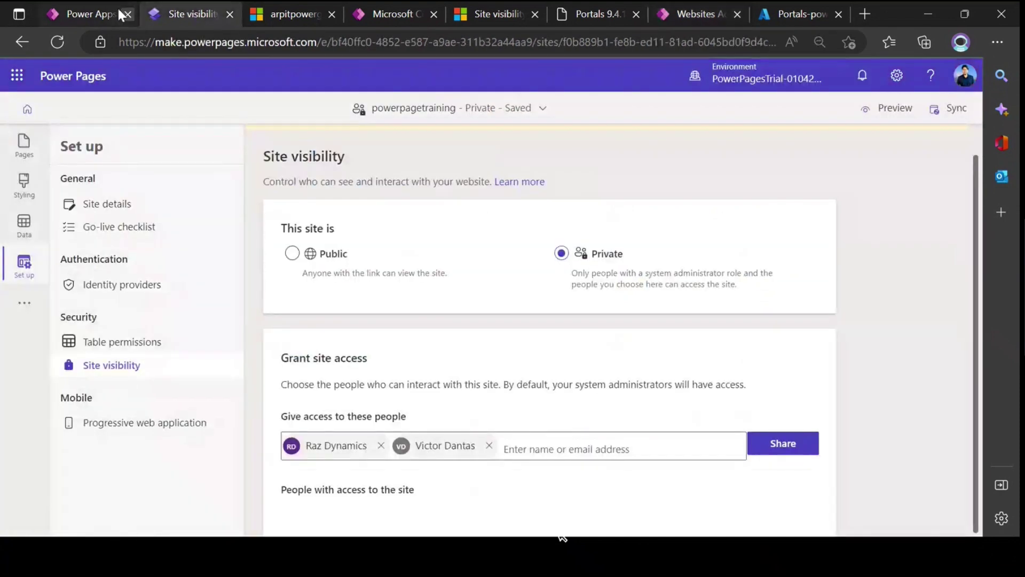
{"action": "left_click", "coordinate": [89, 14]}
{"action": "left_click", "coordinate": [255, 327]}
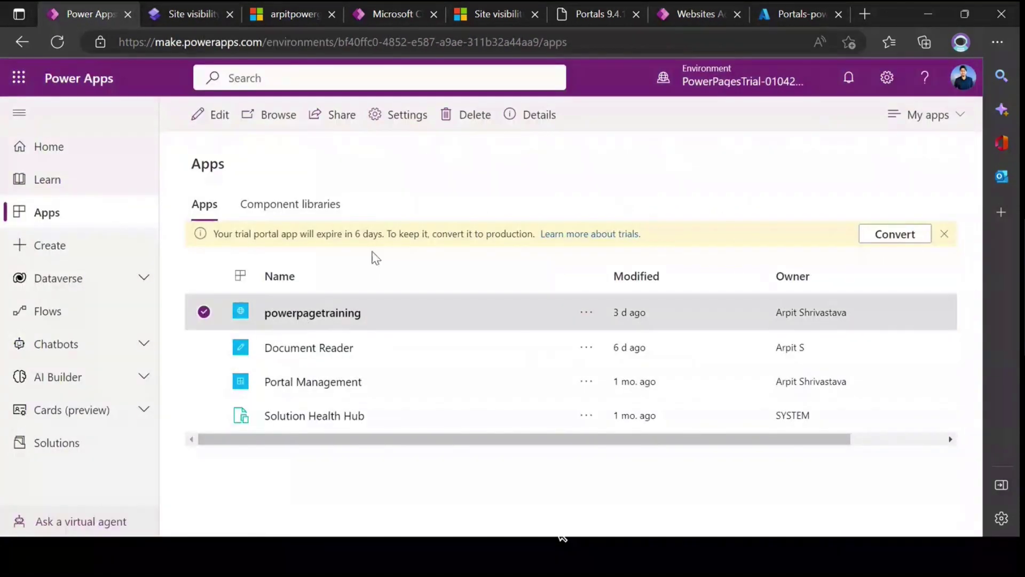
{"action": "left_click", "coordinate": [69, 450]}
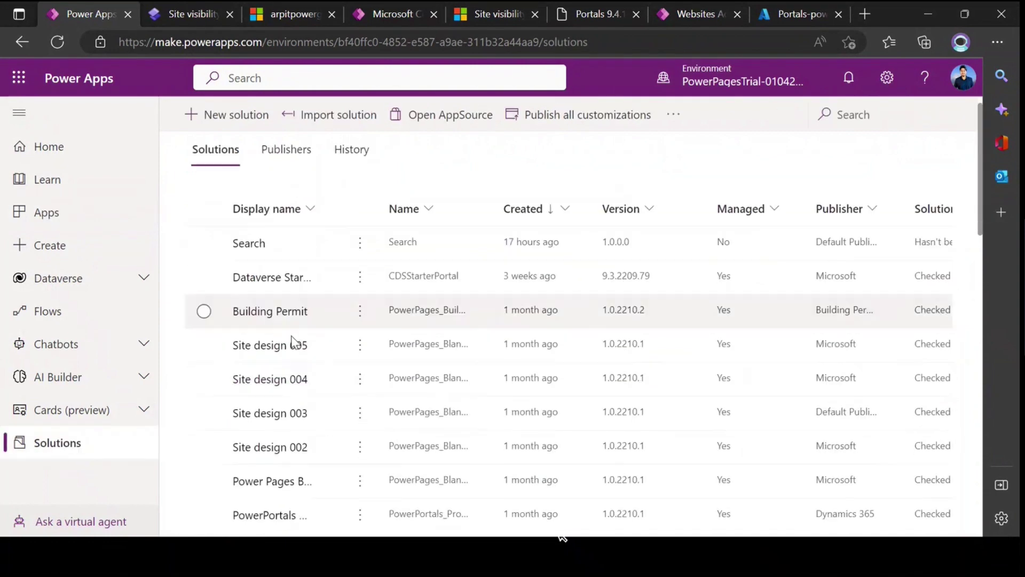
Step: Look through the environment's whole solutions list and begin a web search in a new browser tab
{"action": "scroll", "coordinate": [292, 341], "scroll_direction": "down", "scroll_amount": 10}
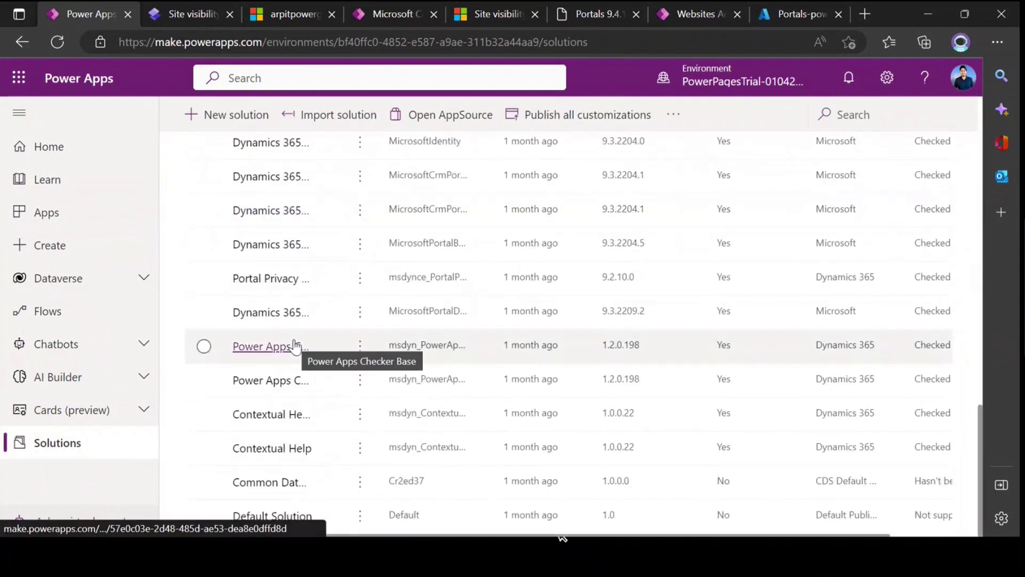
{"action": "scroll", "coordinate": [335, 377], "scroll_direction": "up", "scroll_amount": 10}
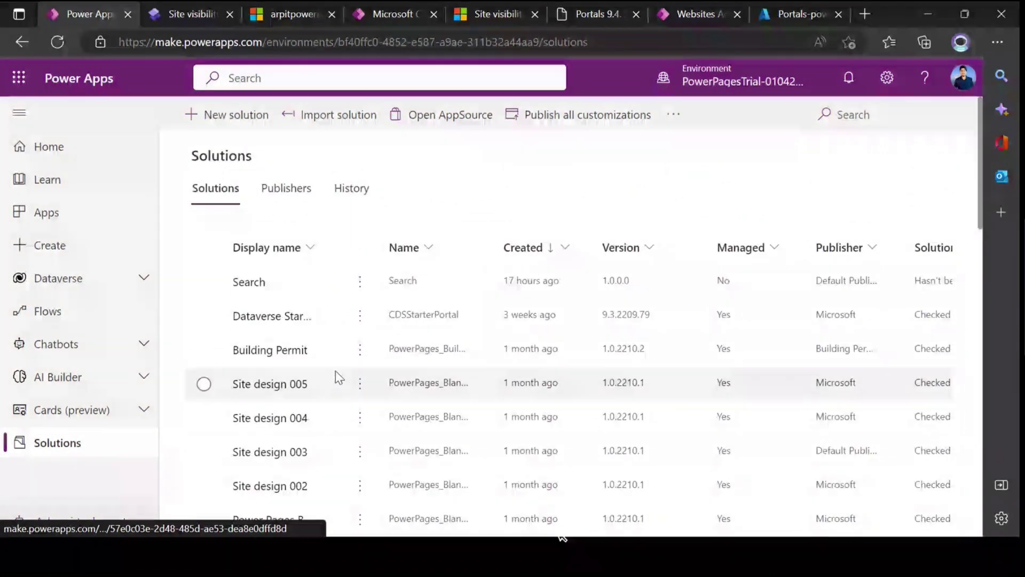
{"action": "left_click", "coordinate": [865, 14]}
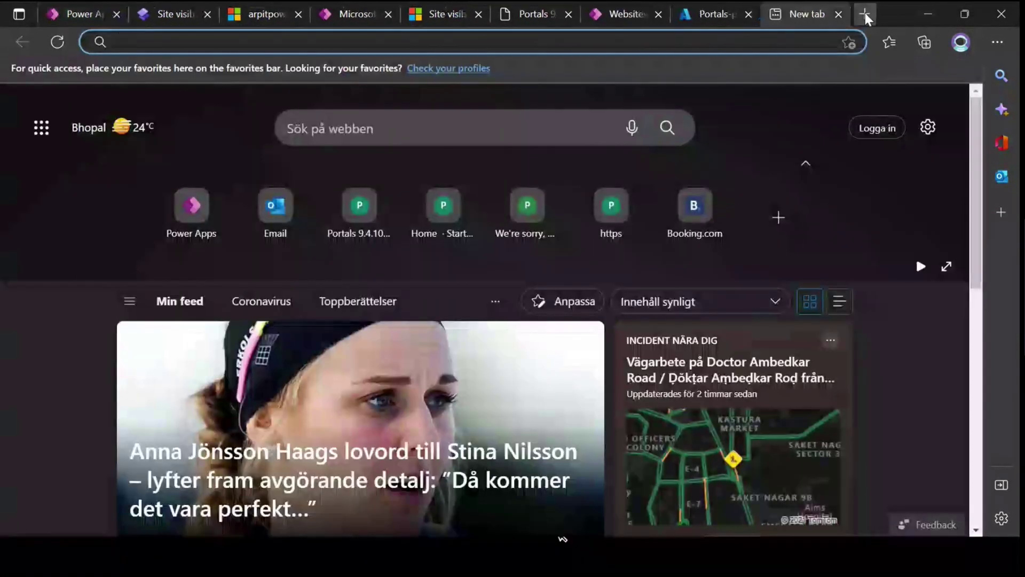
{"action": "type", "text": "del"}
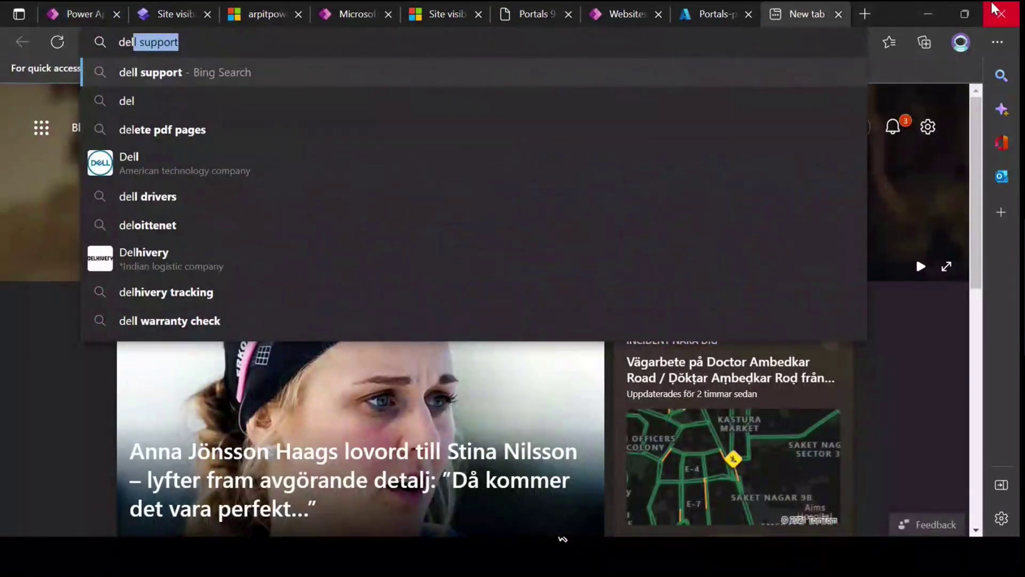
Step: Switch to the Power Pages Day 28 presentation in PowerPoint and go to the Portal Solution slide about deleting managed solutions
{"action": "key", "text": "alt+Tab"}
{"action": "key", "text": "alt+Tab"}
{"action": "key", "text": "alt+Tab"}
{"action": "key", "text": "alt+Tab"}
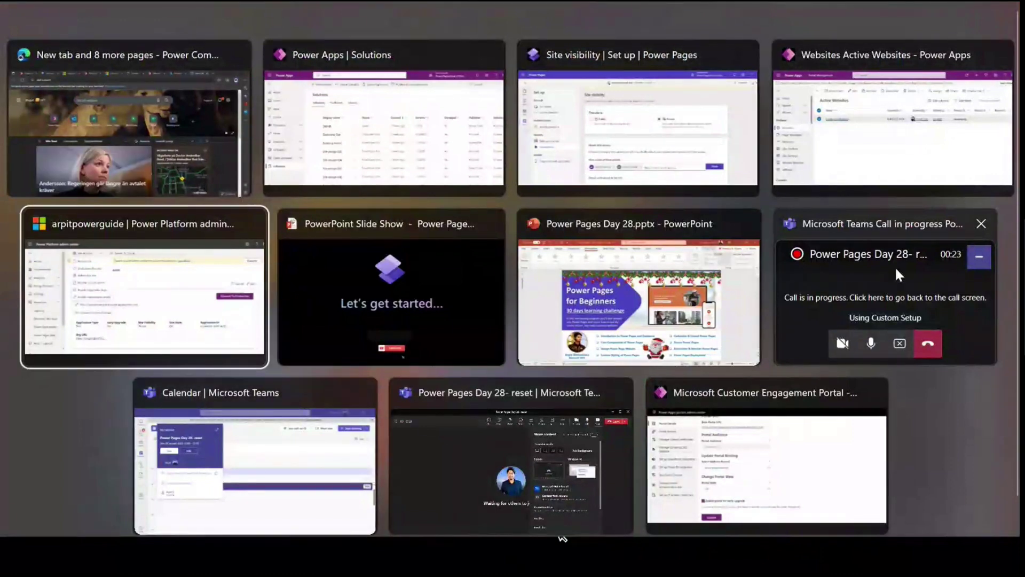
{"action": "key", "text": "alt+Tab"}
{"action": "key", "text": "alt+Tab"}
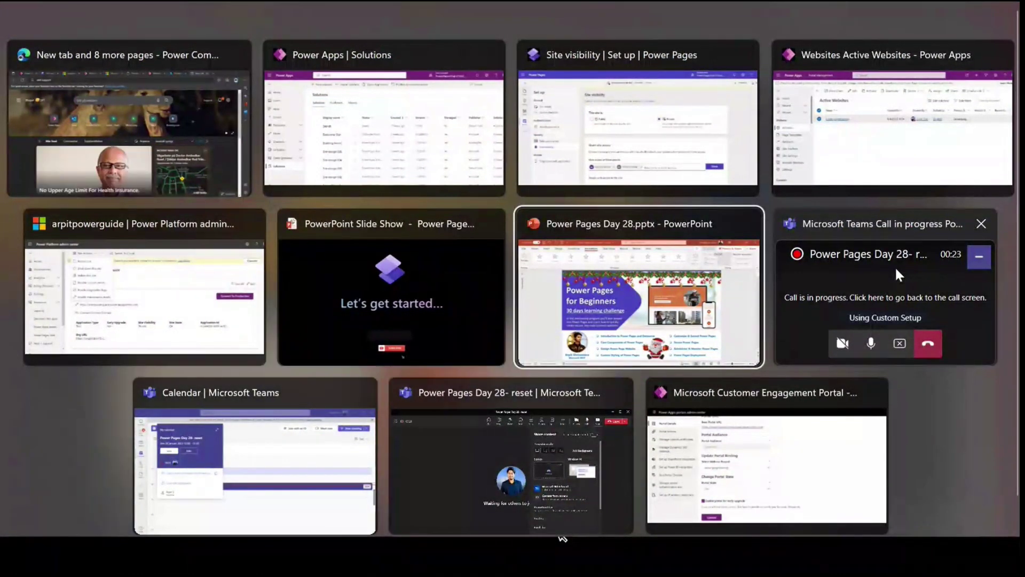
{"action": "scroll", "coordinate": [860, 275], "scroll_direction": "down", "scroll_amount": 2}
{"action": "scroll", "coordinate": [860, 277], "scroll_direction": "down", "scroll_amount": 6}
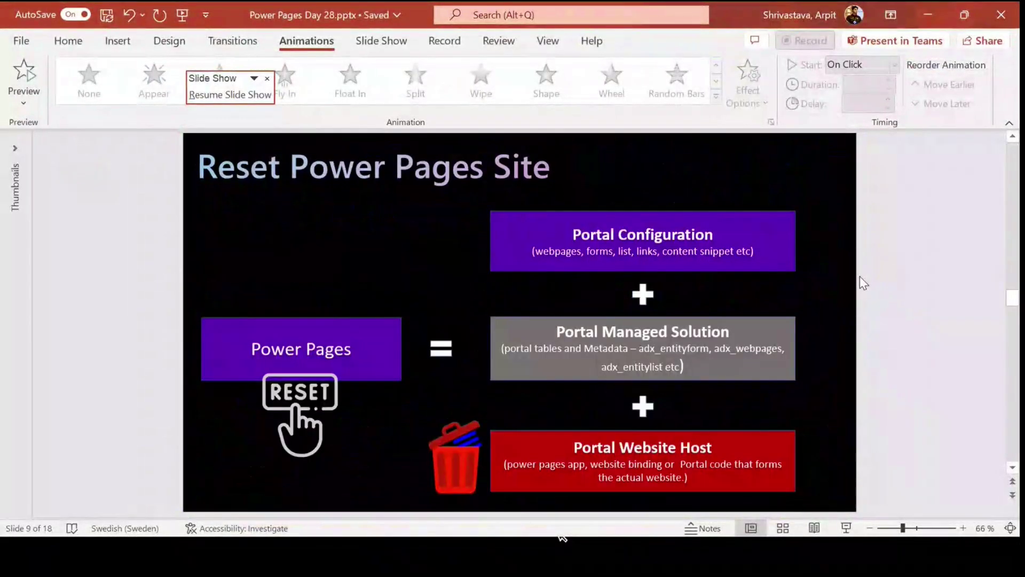
{"action": "scroll", "coordinate": [860, 277], "scroll_direction": "down", "scroll_amount": 2}
{"action": "scroll", "coordinate": [860, 276], "scroll_direction": "down", "scroll_amount": 2}
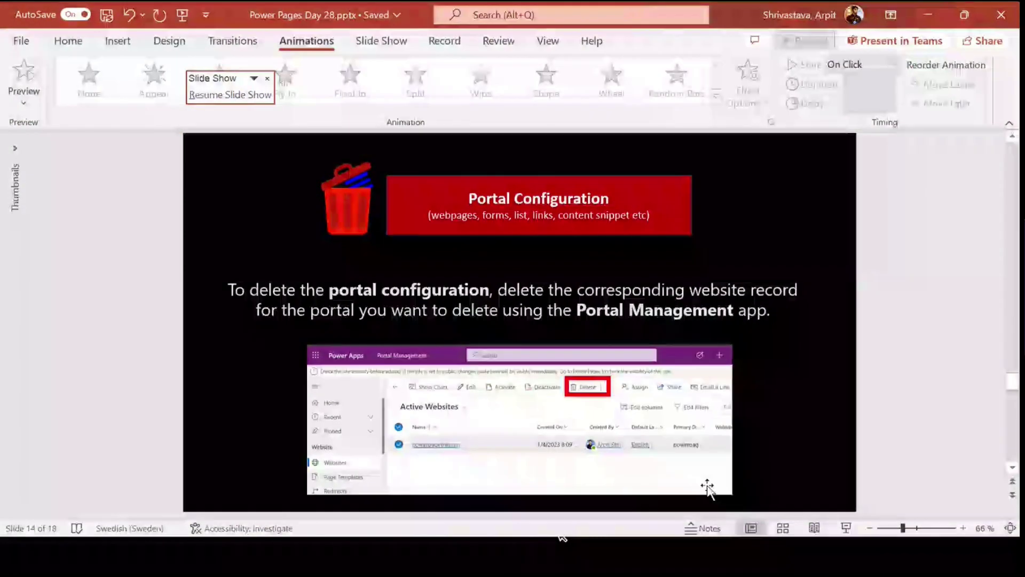
{"action": "scroll", "coordinate": [730, 435], "scroll_direction": "down", "scroll_amount": 2}
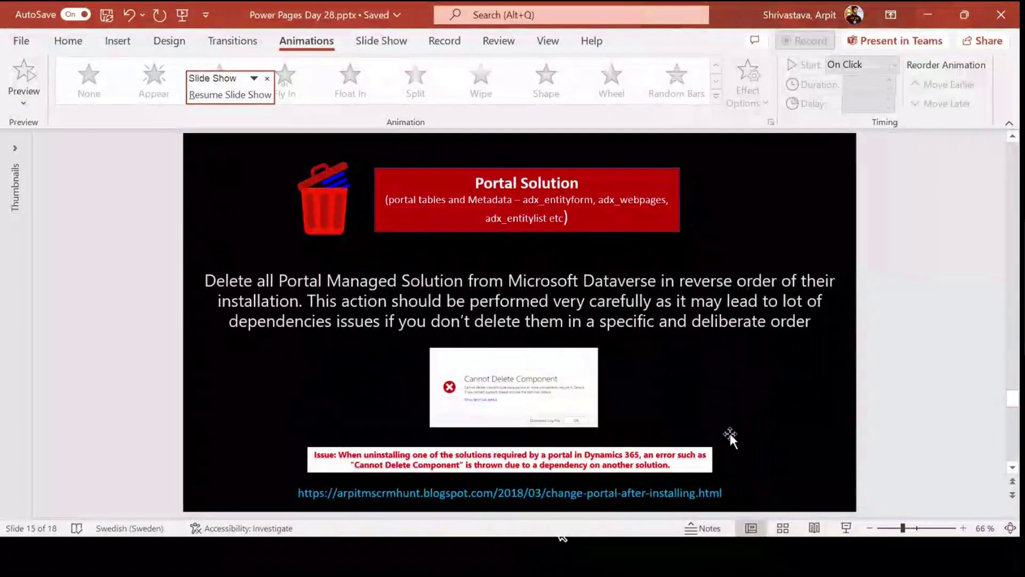
Step: Copy the blog article link below the dependency issue note on the Portal Solution slide
{"action": "left_click", "coordinate": [695, 492]}
{"action": "left_click", "coordinate": [696, 493], "text": "ctrl"}
{"action": "key", "text": "ctrl+c"}
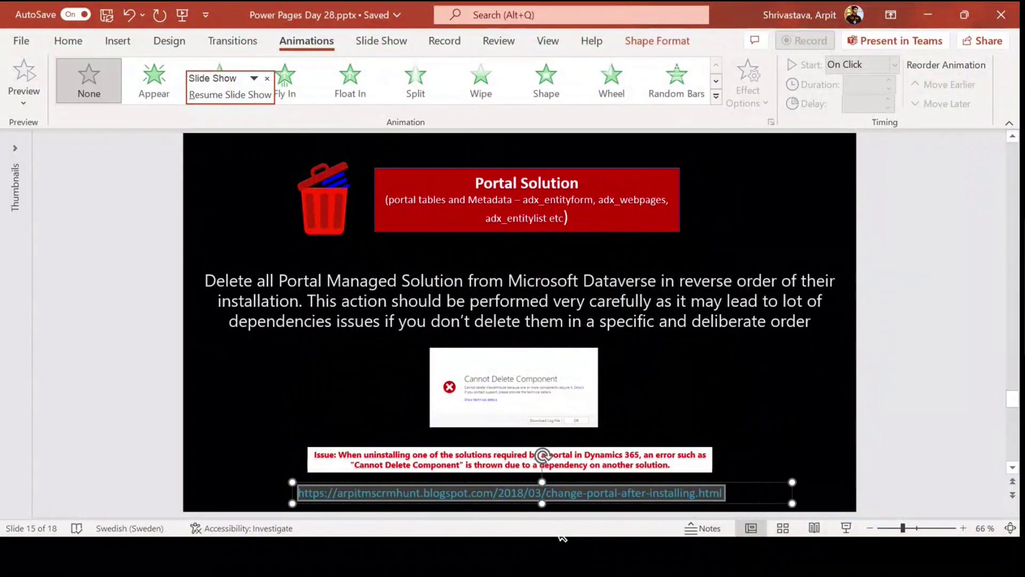
Step: Switch back to the browser, open the copied blog link in a new tab and dismiss the new-website announcement
{"action": "key", "text": "alt+Tab"}
{"action": "key", "text": "alt+Tab"}
{"action": "key", "text": "alt+Tab"}
{"action": "key", "text": "alt+Tab"}
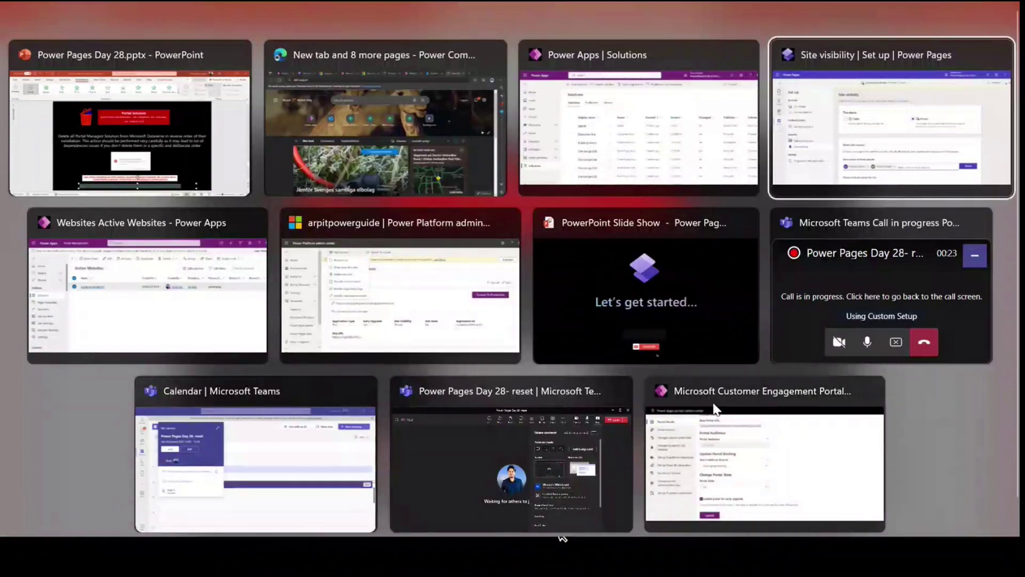
{"action": "key", "text": "alt+Tab"}
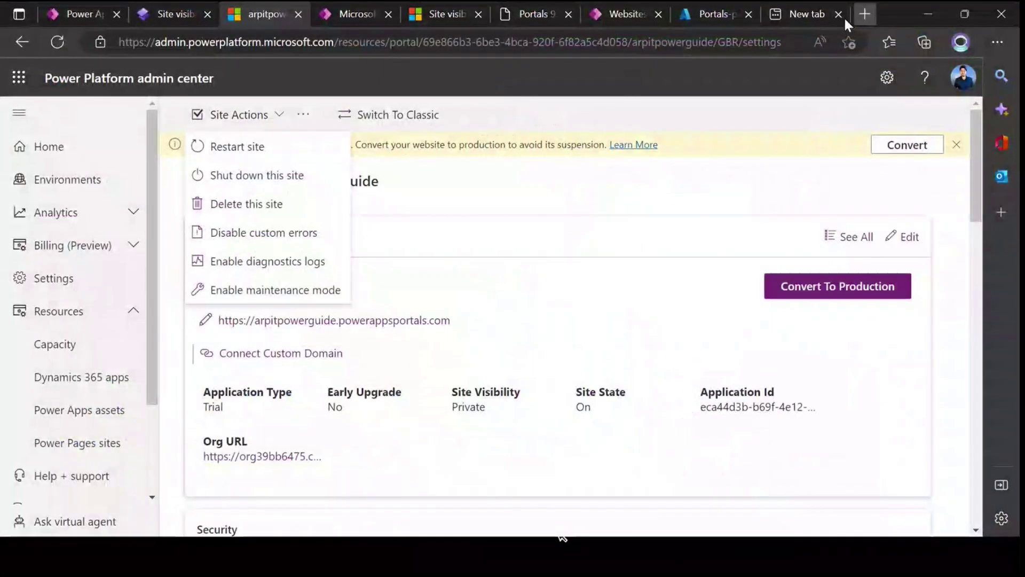
{"action": "left_click", "coordinate": [865, 14]}
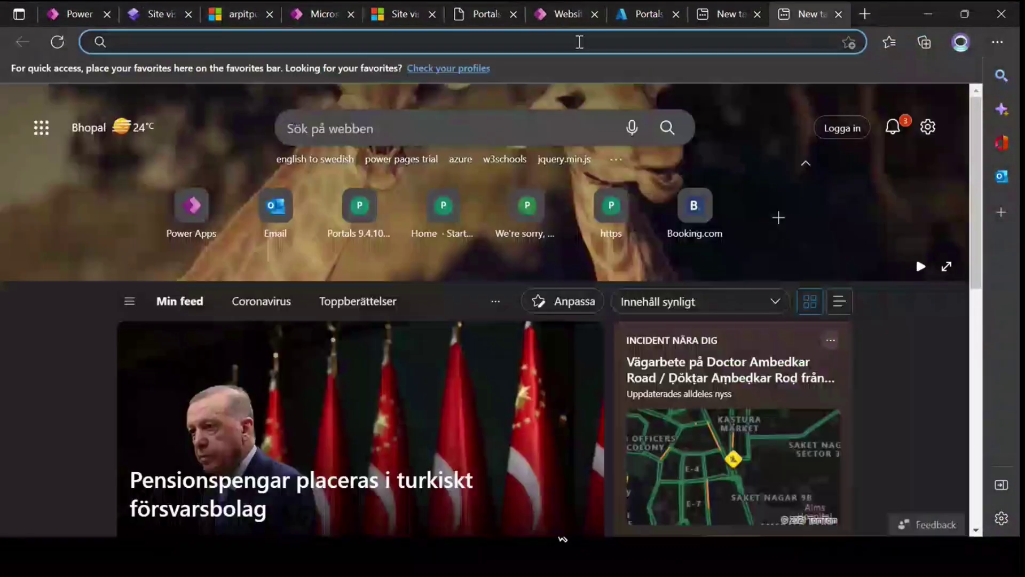
{"action": "right_click", "coordinate": [579, 41]}
{"action": "left_click", "coordinate": [620, 246]}
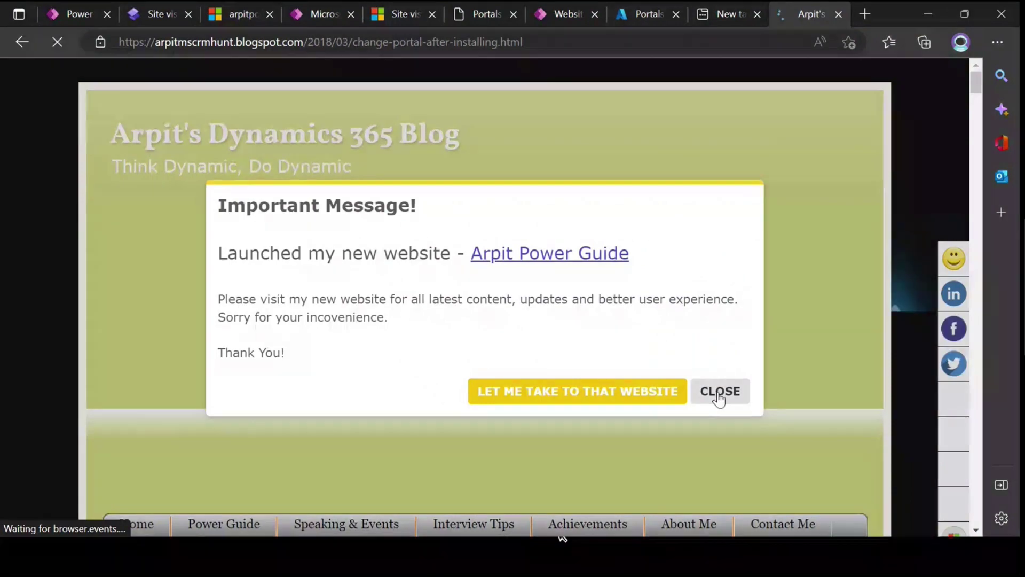
{"action": "left_click", "coordinate": [720, 391]}
Step: Find the article's uninstall instructions and read the sentence about following the steps in reverse order
{"action": "scroll", "coordinate": [303, 263], "scroll_direction": "down", "scroll_amount": 4}
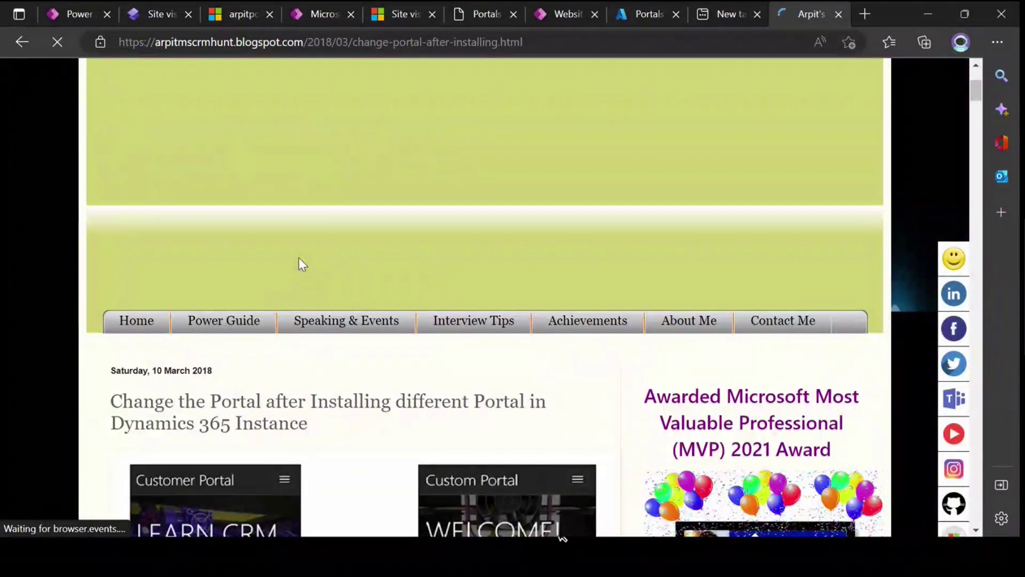
{"action": "scroll", "coordinate": [299, 258], "scroll_direction": "down", "scroll_amount": 10}
{"action": "scroll", "coordinate": [302, 261], "scroll_direction": "up", "scroll_amount": 3}
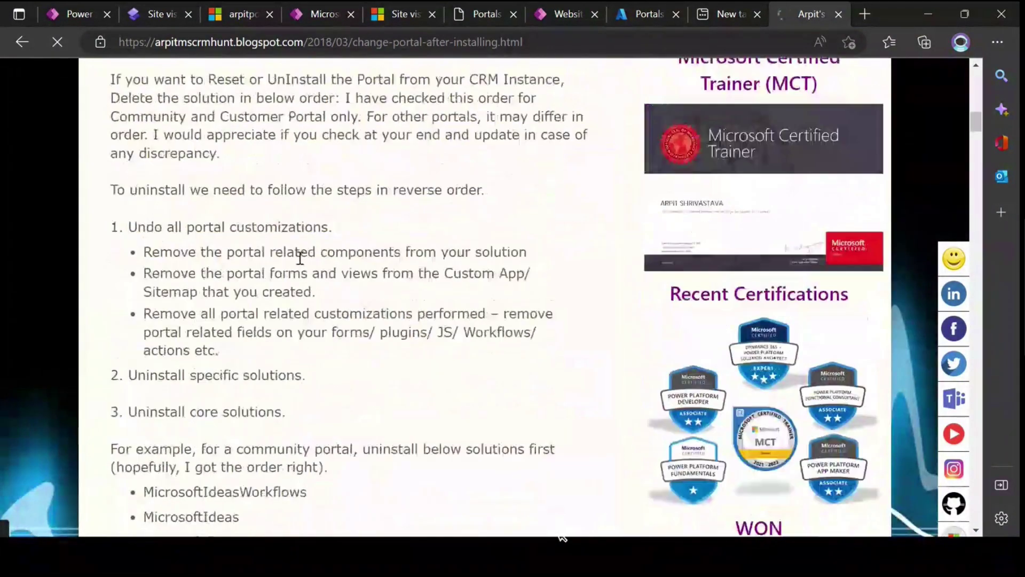
{"action": "scroll", "coordinate": [300, 258], "scroll_direction": "up", "scroll_amount": 1}
{"action": "left_click_drag", "start_coordinate": [116, 261], "coordinate": [460, 261]}
{"action": "left_click", "coordinate": [354, 278]}
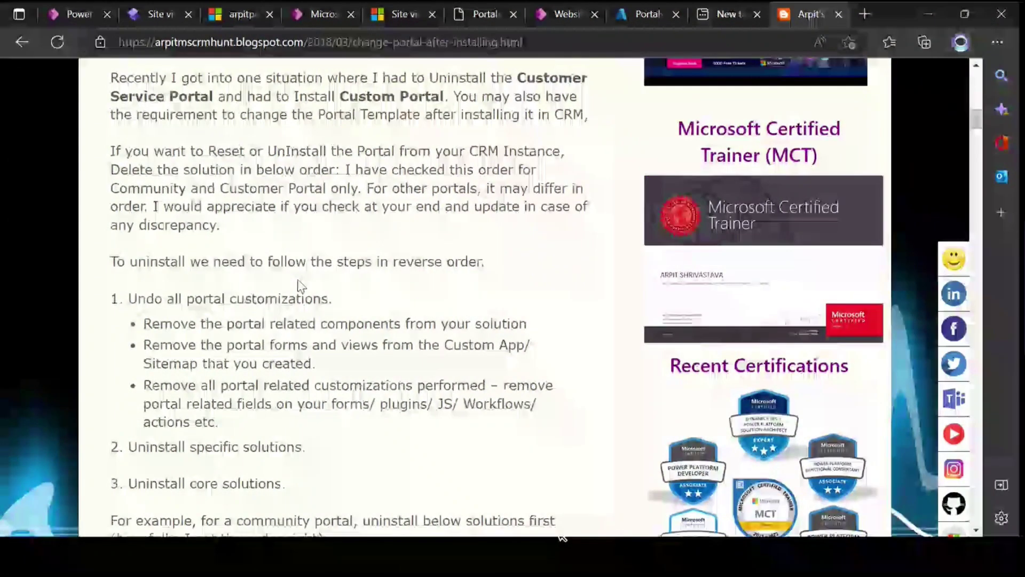
Step: Examine the article's solution uninstall order, its linked help articles and its steps for changing the portal template
{"action": "scroll", "coordinate": [291, 262], "scroll_direction": "down", "scroll_amount": 4}
{"action": "scroll", "coordinate": [297, 282], "scroll_direction": "down", "scroll_amount": 5}
{"action": "scroll", "coordinate": [296, 279], "scroll_direction": "down", "scroll_amount": 5}
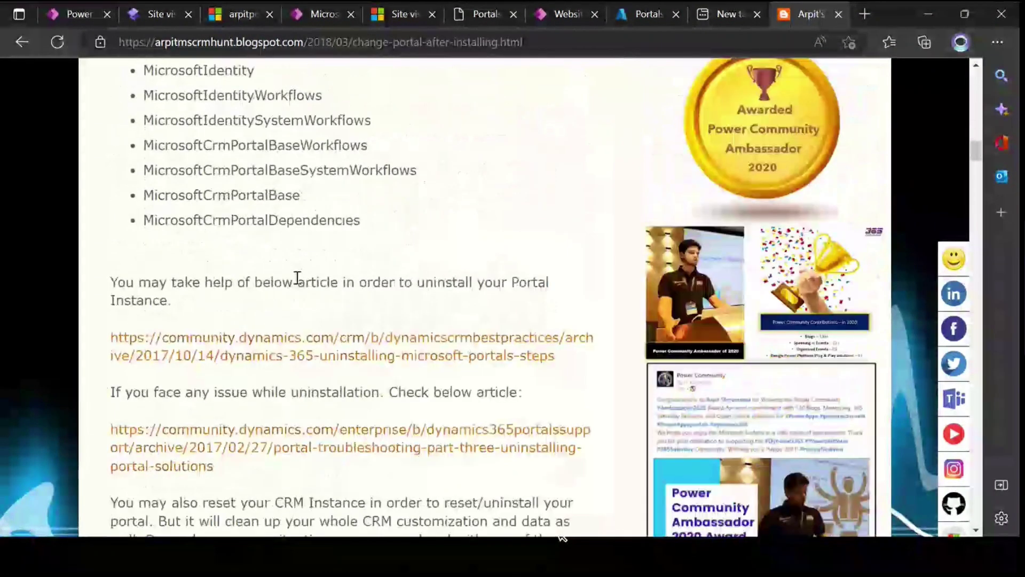
{"action": "scroll", "coordinate": [292, 264], "scroll_direction": "down", "scroll_amount": 4}
{"action": "scroll", "coordinate": [291, 267], "scroll_direction": "down", "scroll_amount": 1}
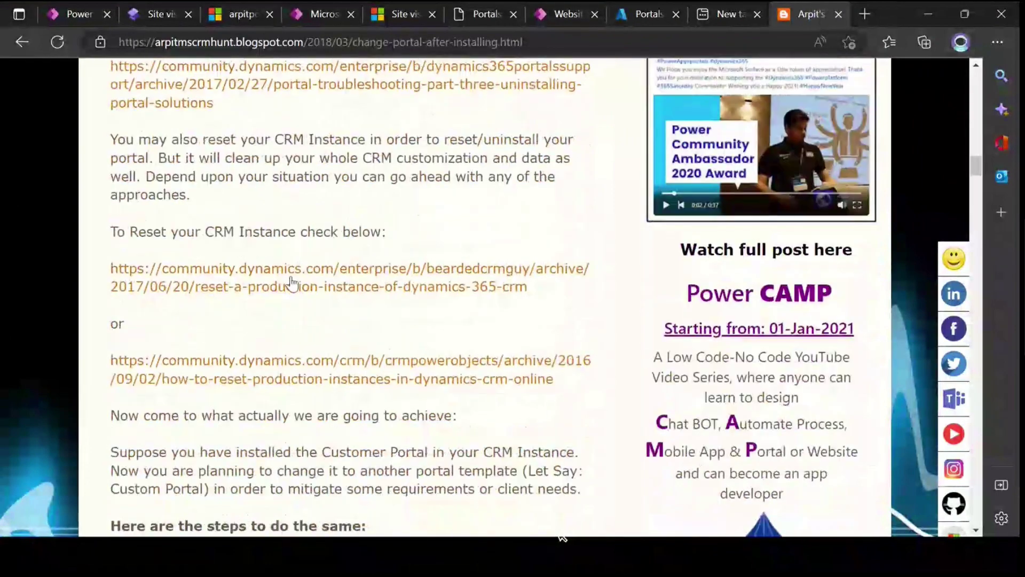
{"action": "scroll", "coordinate": [291, 281], "scroll_direction": "up", "scroll_amount": 4}
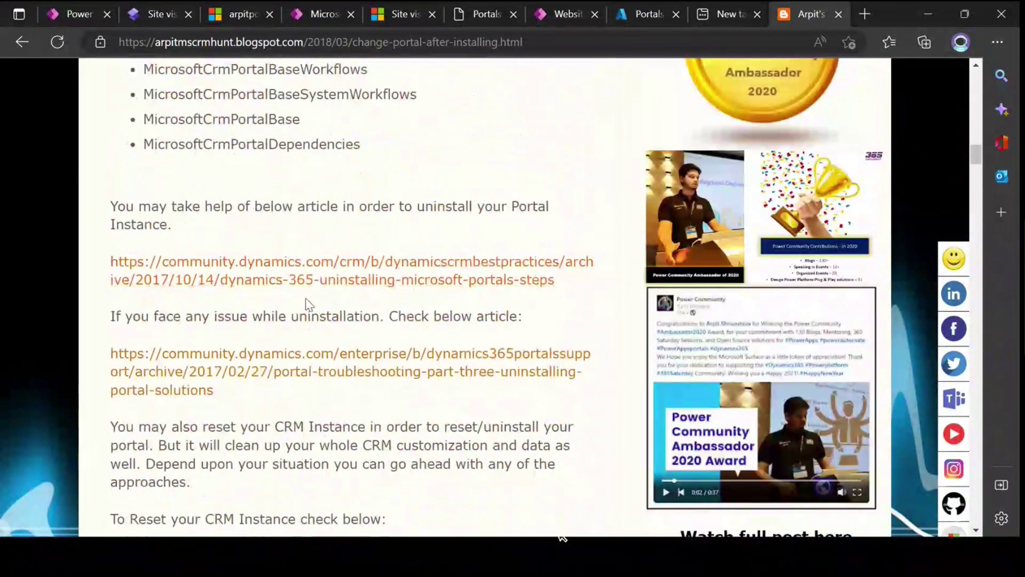
{"action": "scroll", "coordinate": [308, 304], "scroll_direction": "down", "scroll_amount": 7}
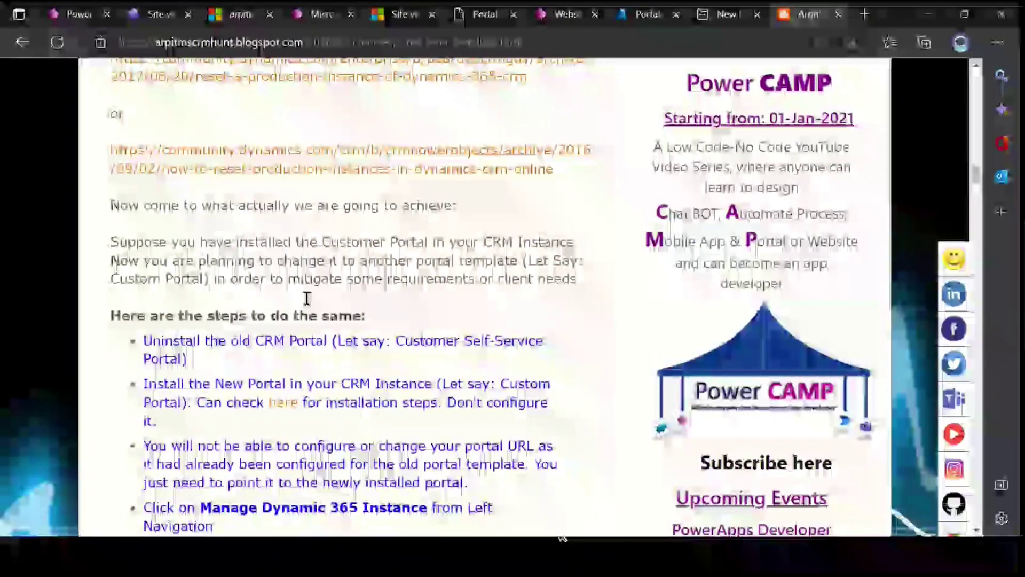
{"action": "scroll", "coordinate": [307, 298], "scroll_direction": "down", "scroll_amount": 7}
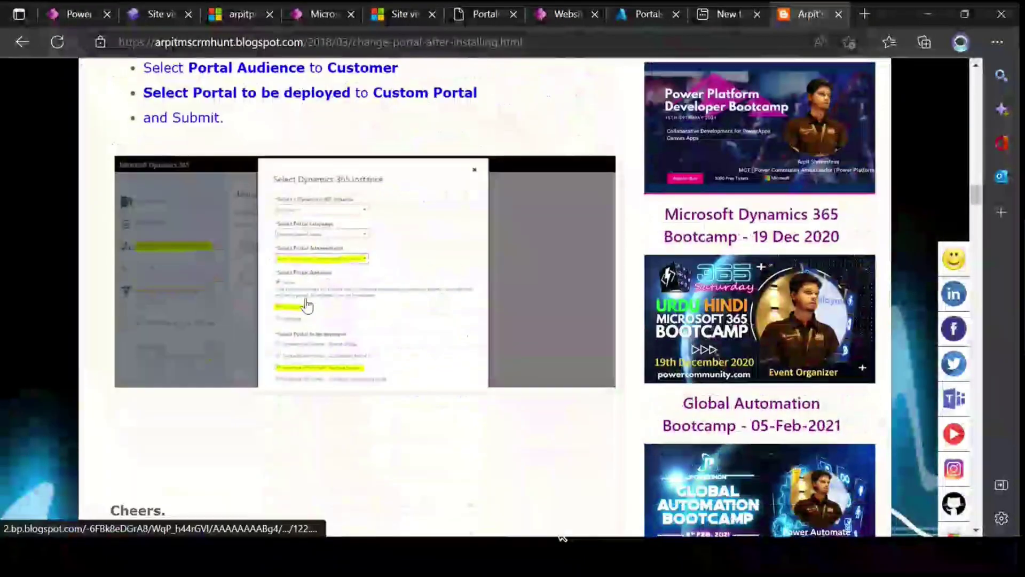
{"action": "scroll", "coordinate": [307, 304], "scroll_direction": "down", "scroll_amount": 1}
{"action": "scroll", "coordinate": [264, 314], "scroll_direction": "up", "scroll_amount": 20}
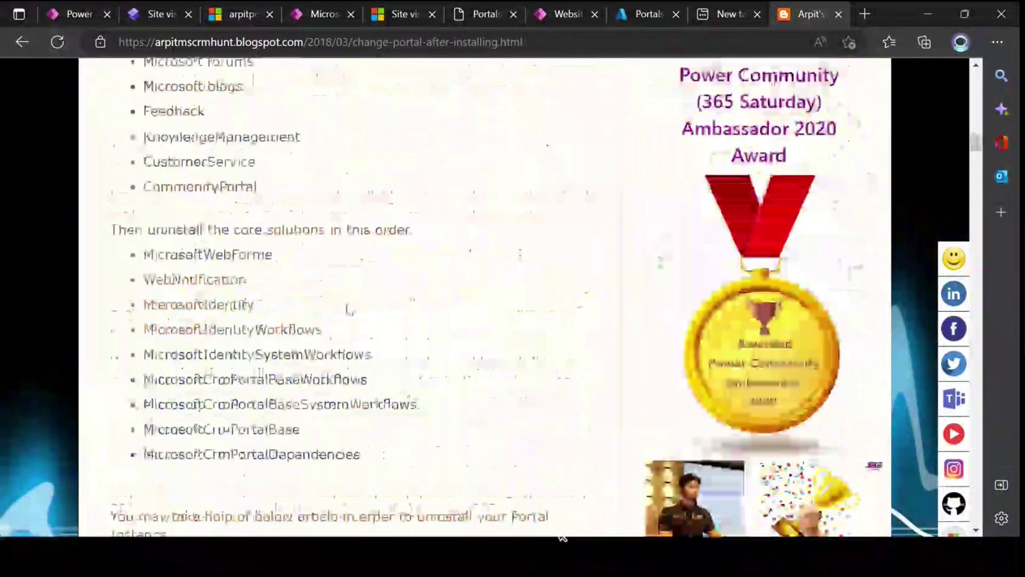
{"action": "scroll", "coordinate": [341, 303], "scroll_direction": "up", "scroll_amount": 4}
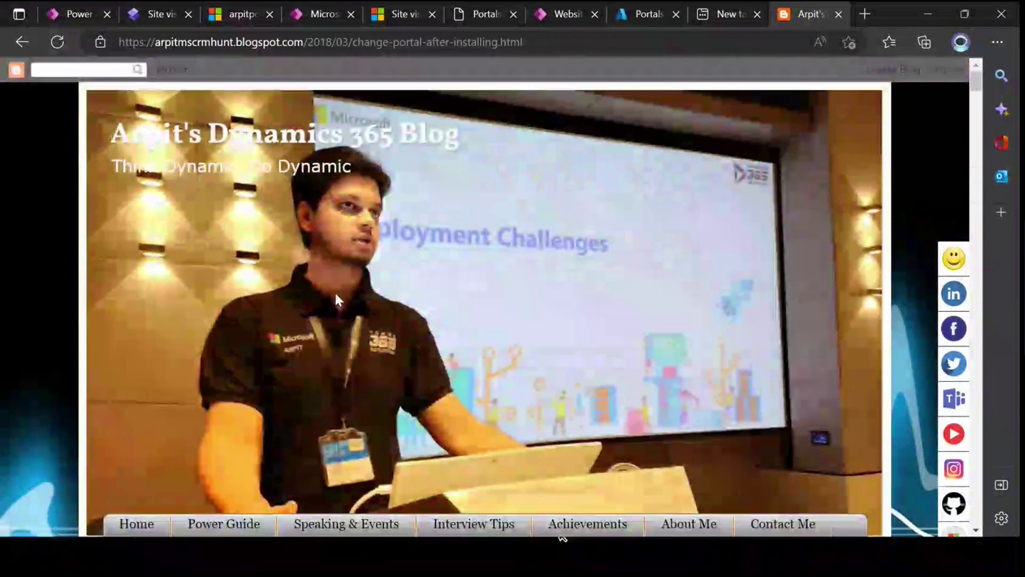
Step: Close the open site actions list on the arpitpowerguide admin page, and switch to the PowerPoint slide show and advance it
{"action": "left_click", "coordinate": [221, 20]}
{"action": "left_click", "coordinate": [473, 241]}
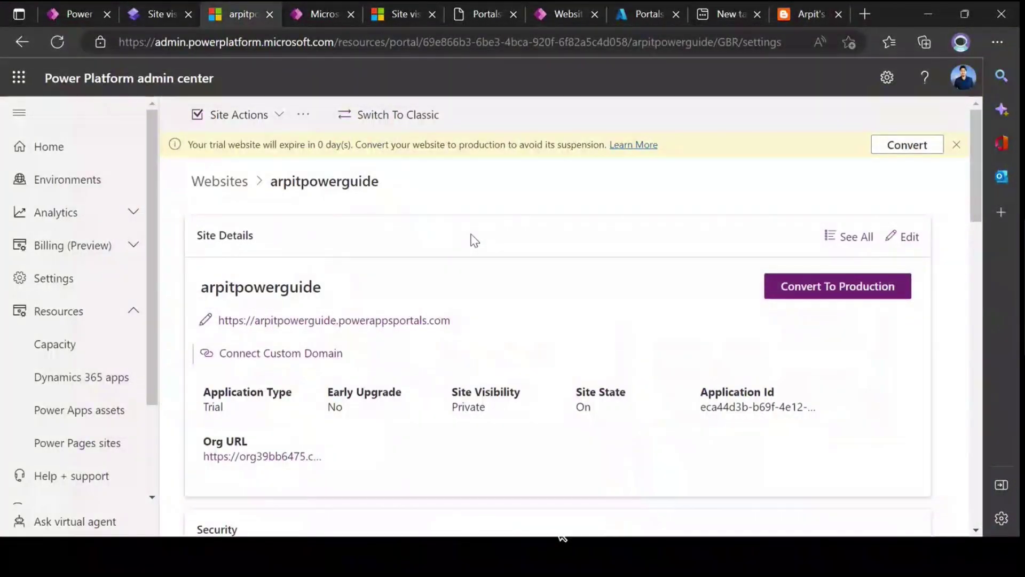
{"action": "key", "text": "alt+Tab"}
{"action": "key", "text": "alt+Tab"}
{"action": "key", "text": "alt+Tab"}
{"action": "key", "text": "alt+Tab"}
{"action": "key", "text": "alt+Tab"}
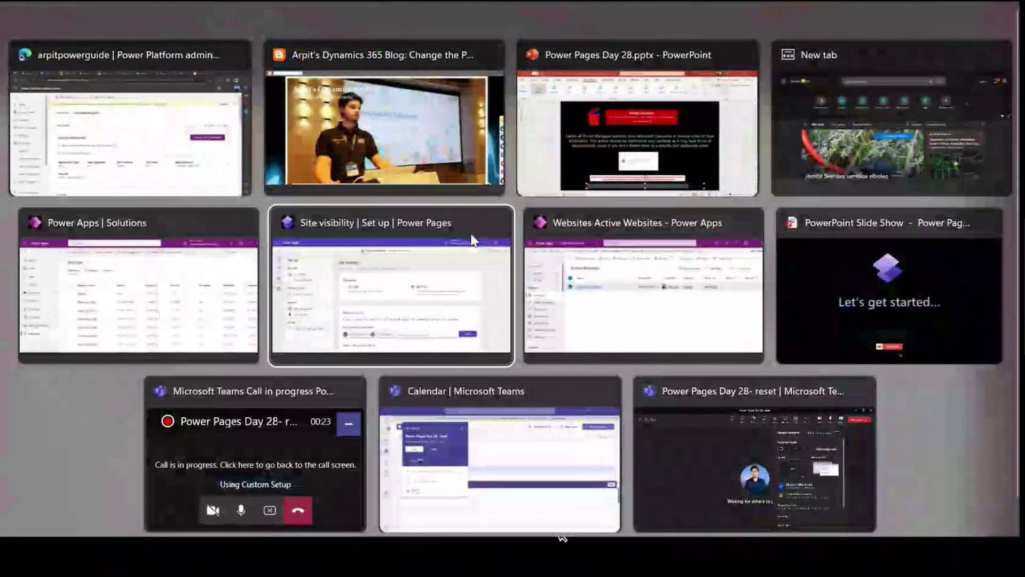
{"action": "key", "text": "alt+Tab"}
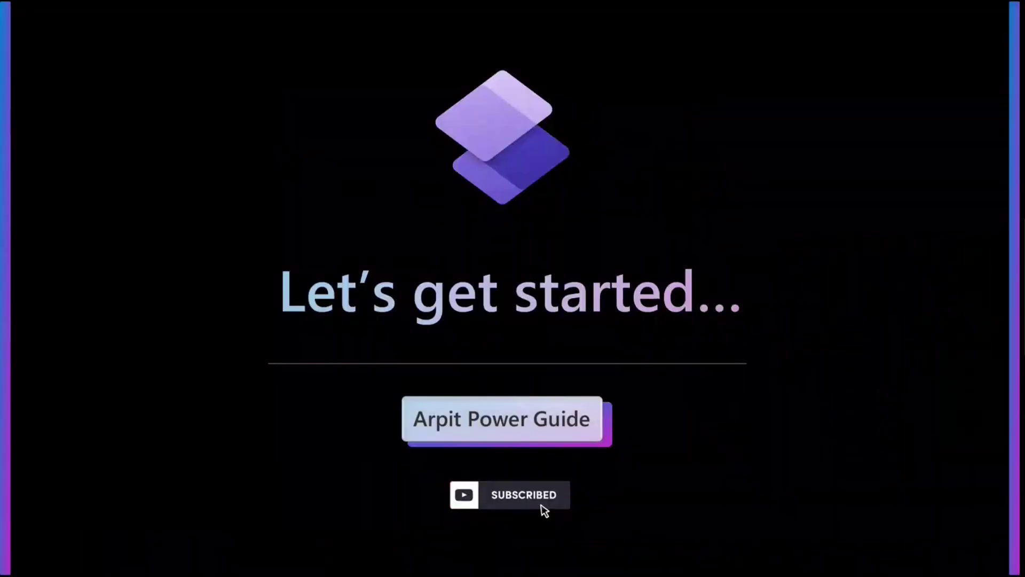
{"action": "key", "text": "Right"}
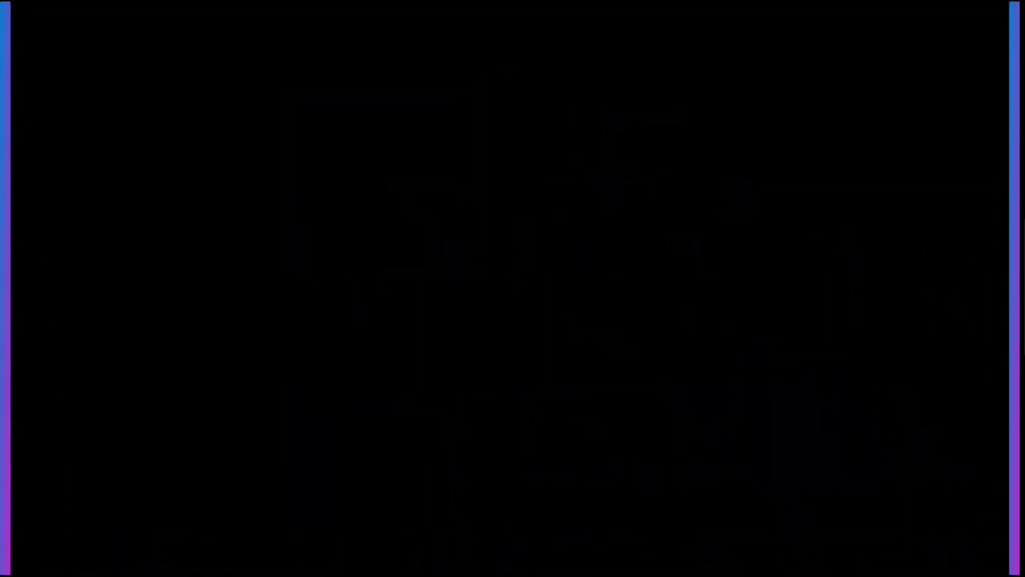